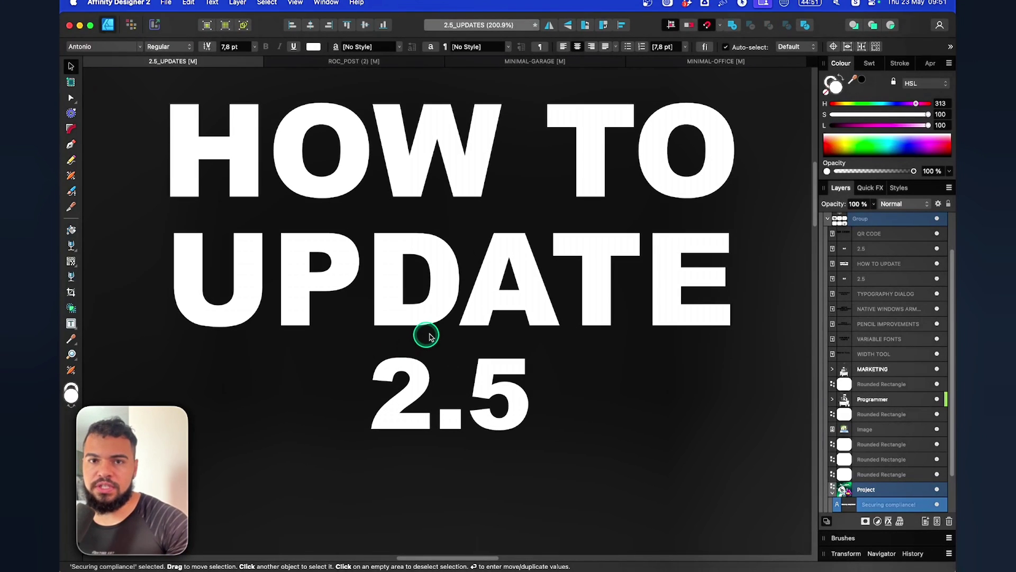
# Check Affinity Designer for a newer version and dismiss the up-to-date notice.
pyautogui.hscroll(2, 418, 337)
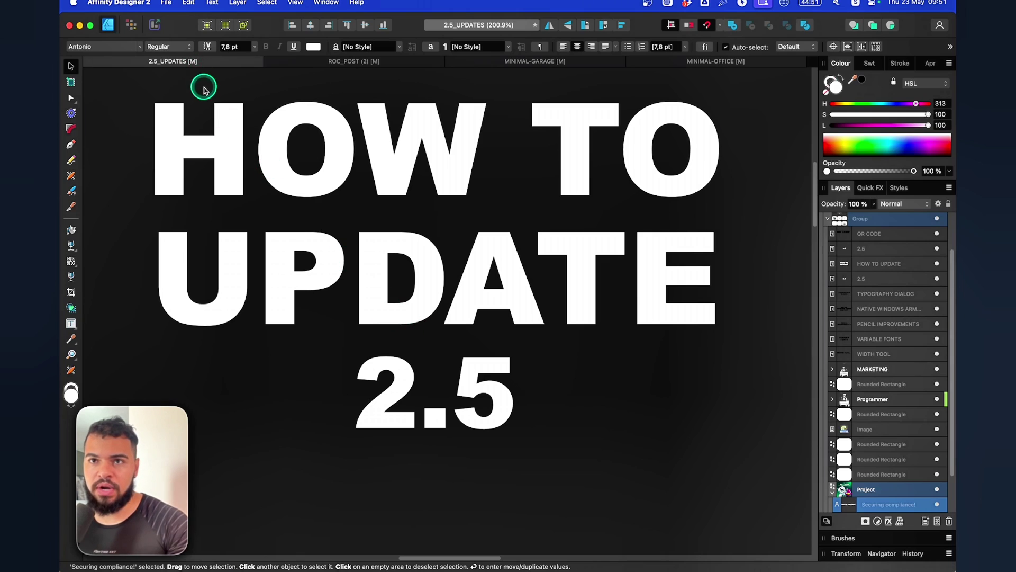
pyautogui.click(109, 6)
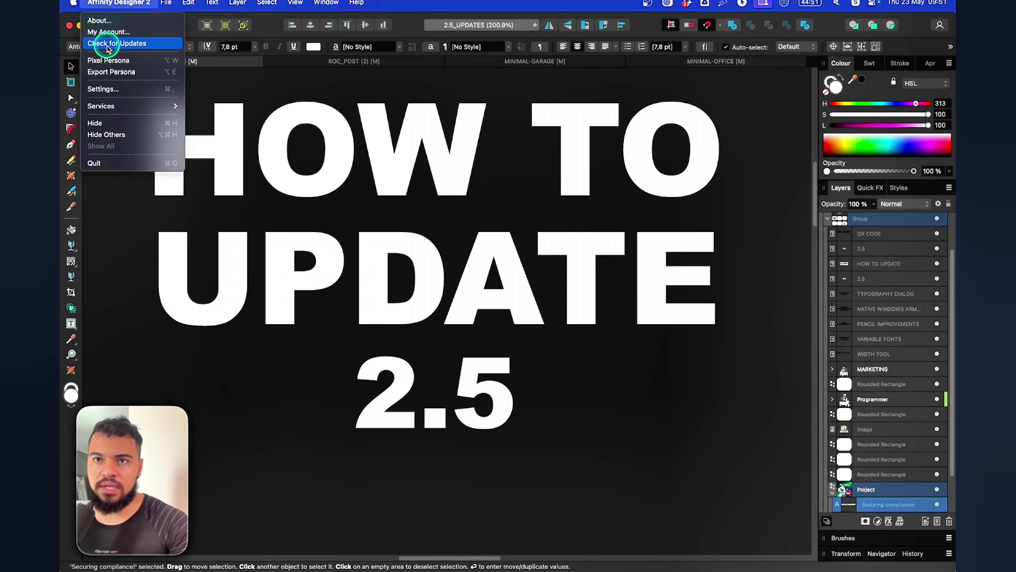
pyautogui.click(108, 45)
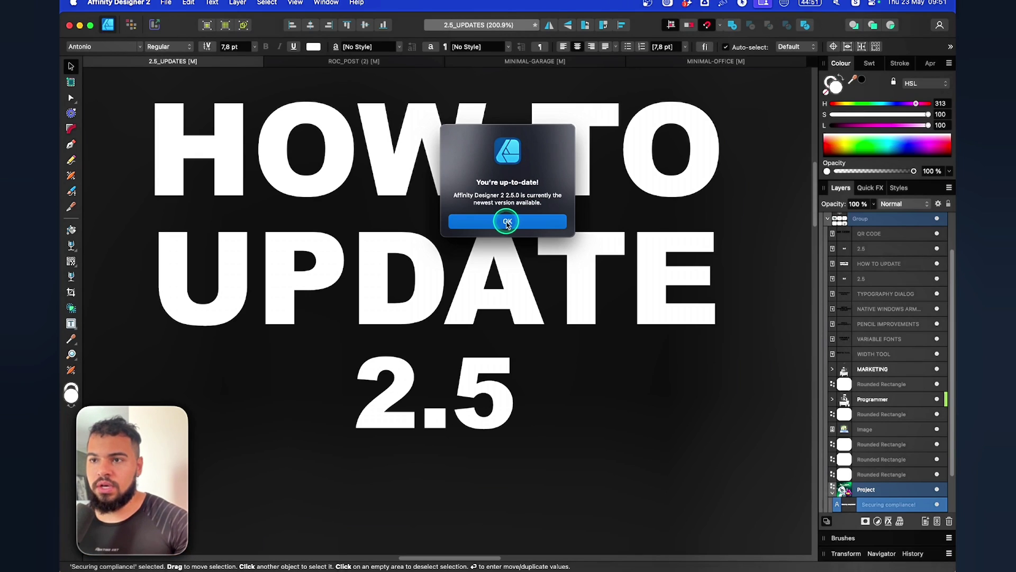
pyautogui.click(508, 223)
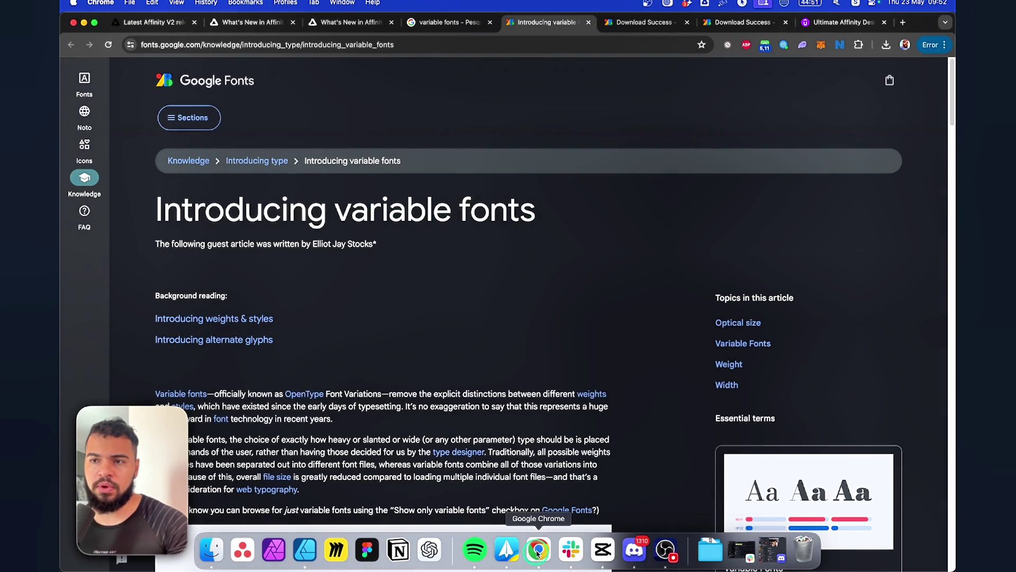
# Read through the Introducing variable fonts article, then show the Commissioner (Variable) selection page.
pyautogui.scroll(-5, 325, 260)
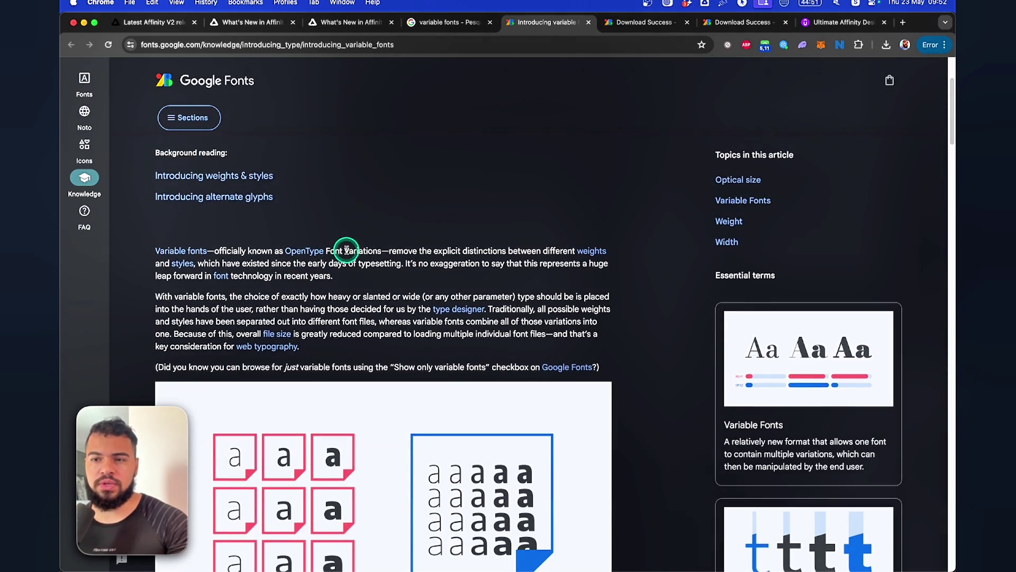
pyautogui.scroll(-5, 346, 249)
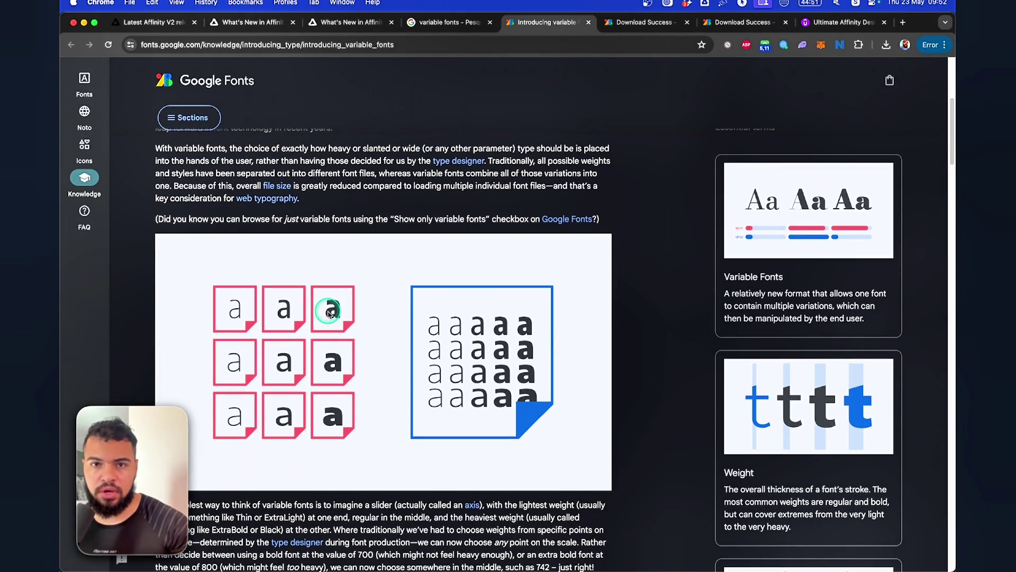
pyautogui.scroll(-3, 359, 309)
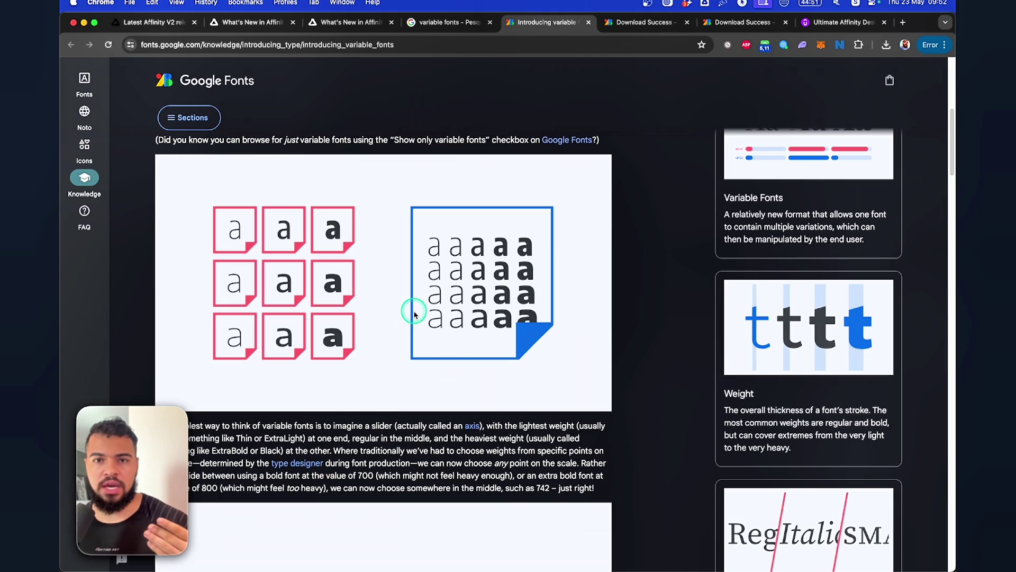
pyautogui.scroll(-5, 417, 312)
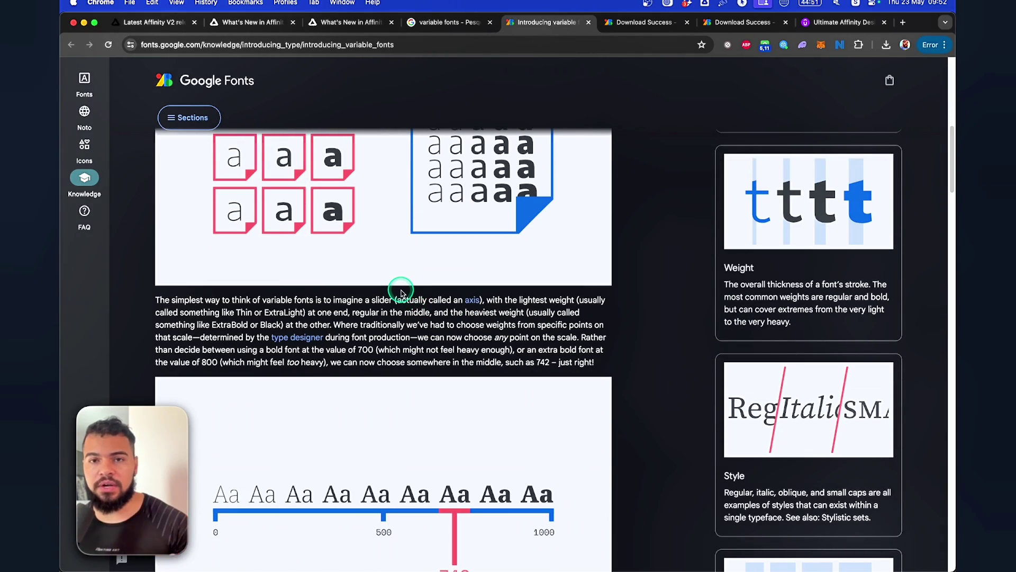
pyautogui.scroll(-10, 383, 312)
pyautogui.scroll(1, 446, 250)
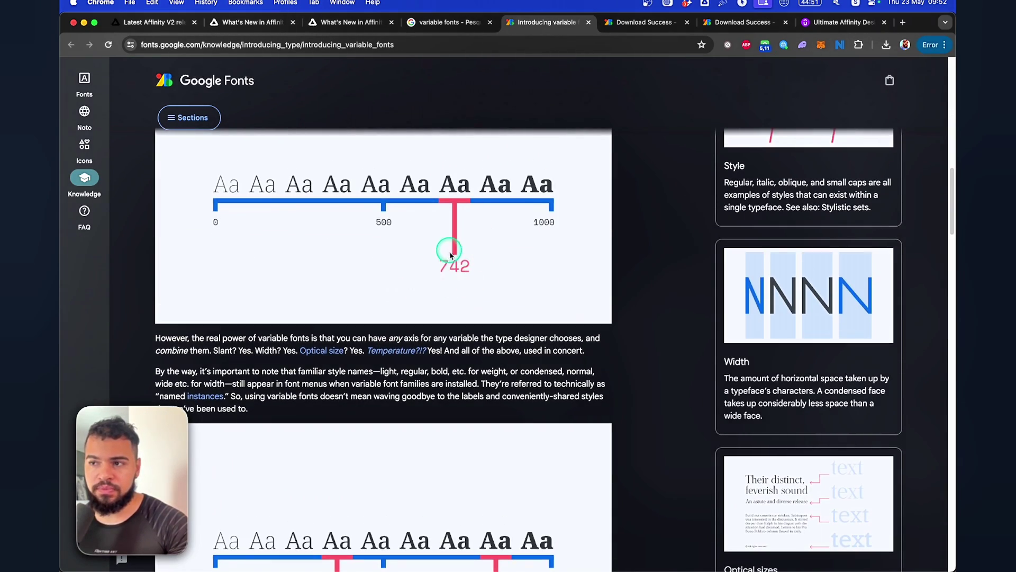
pyautogui.scroll(-7, 423, 285)
pyautogui.scroll(-3, 412, 323)
pyautogui.scroll(8, 418, 323)
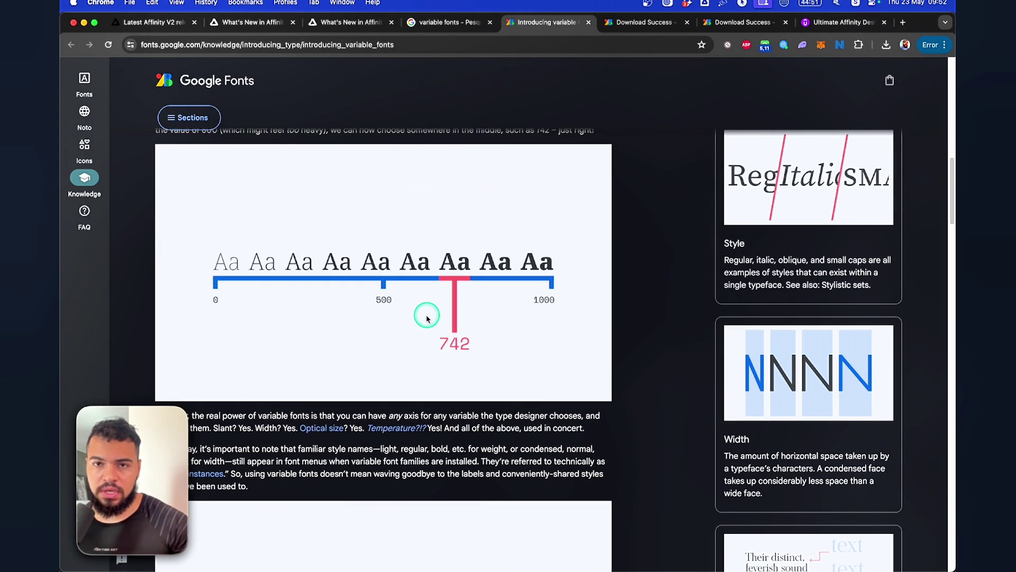
pyautogui.click(641, 24)
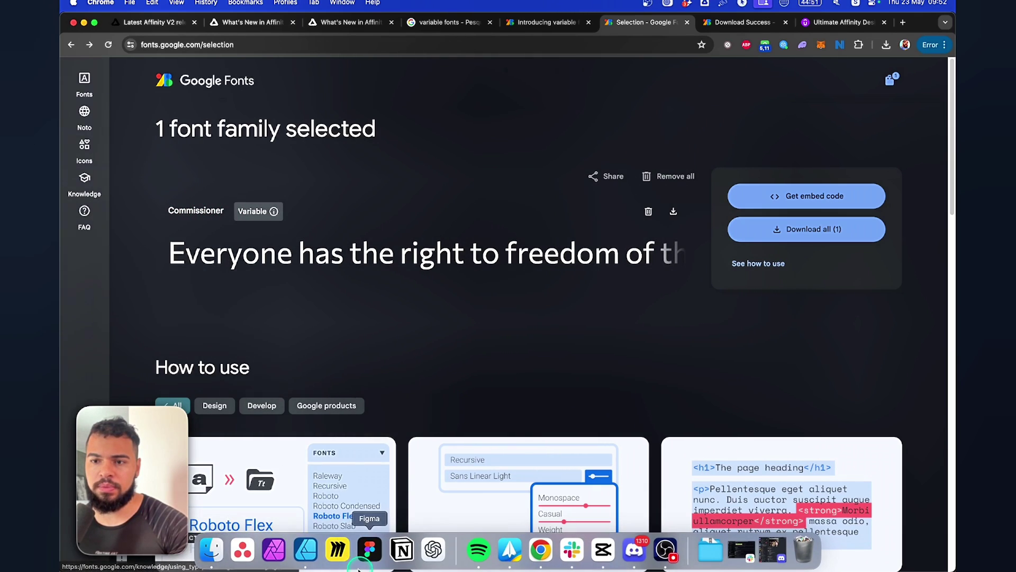
# Return to Affinity Designer 2 and select the 'The Roc in Focus' headline.
pyautogui.click(319, 560)
pyautogui.scroll(6, 402, 199)
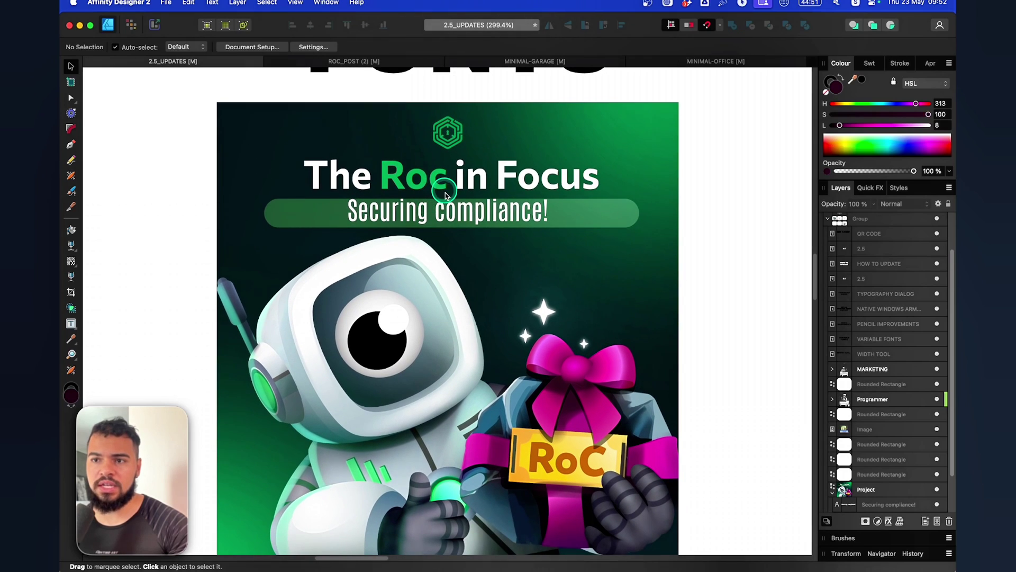
pyautogui.scroll(-1, 445, 195)
pyautogui.click(444, 158)
pyautogui.scroll(1, 442, 150)
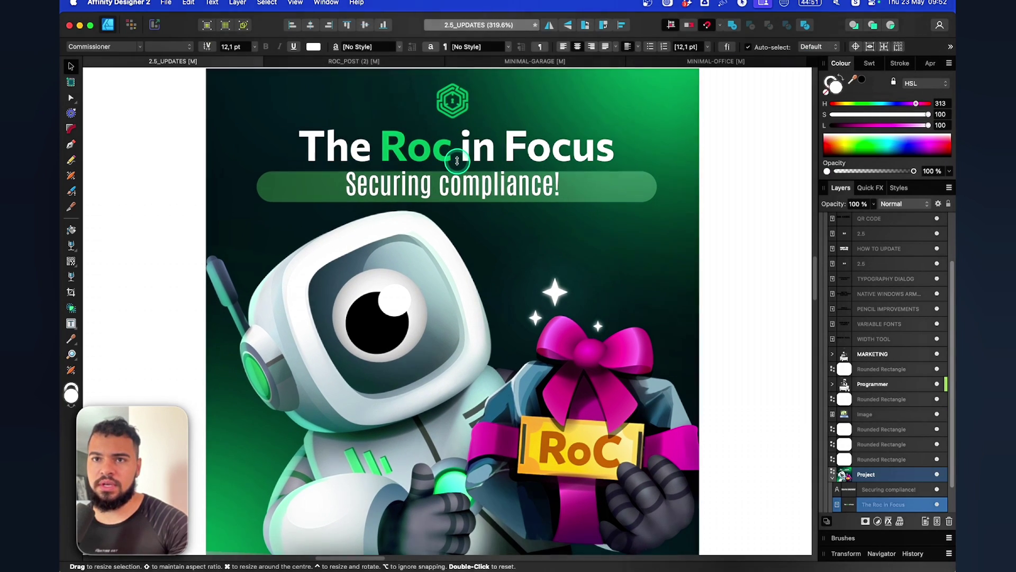
pyautogui.scroll(1, 440, 146)
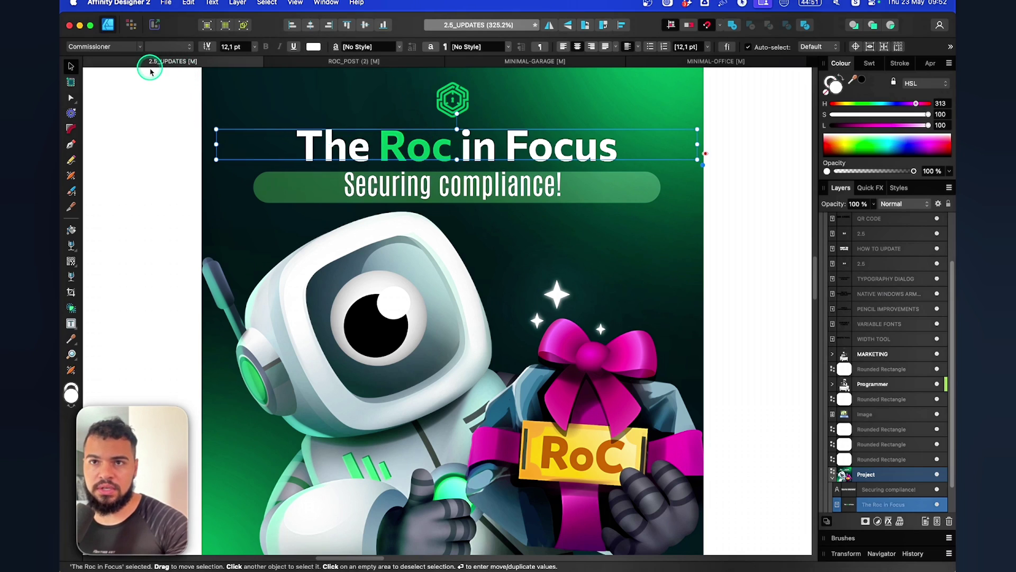
# Keep the Commissioner font and drag the variable Weight slider to lighten the headline.
pyautogui.click(109, 46)
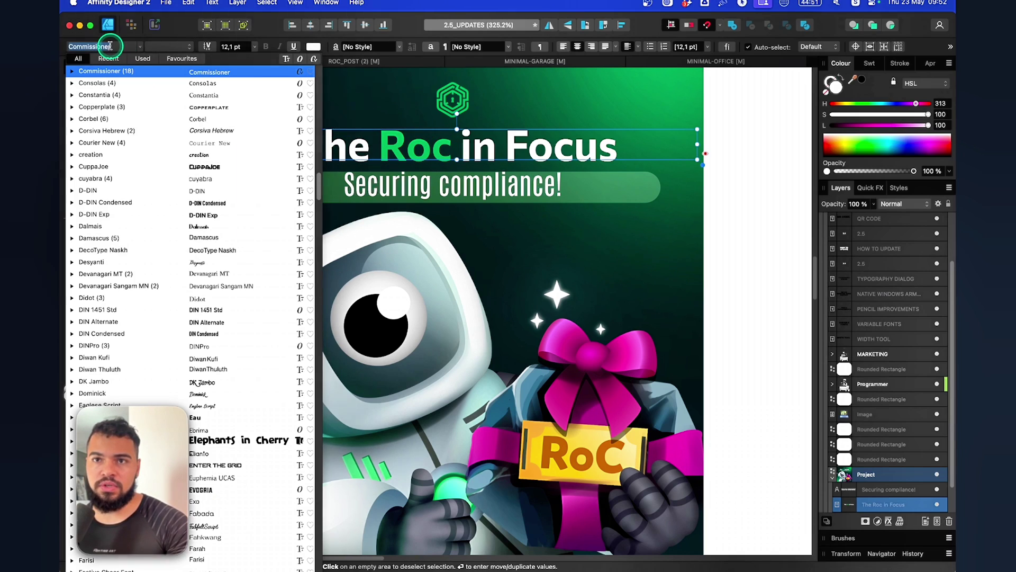
pyautogui.click(118, 72)
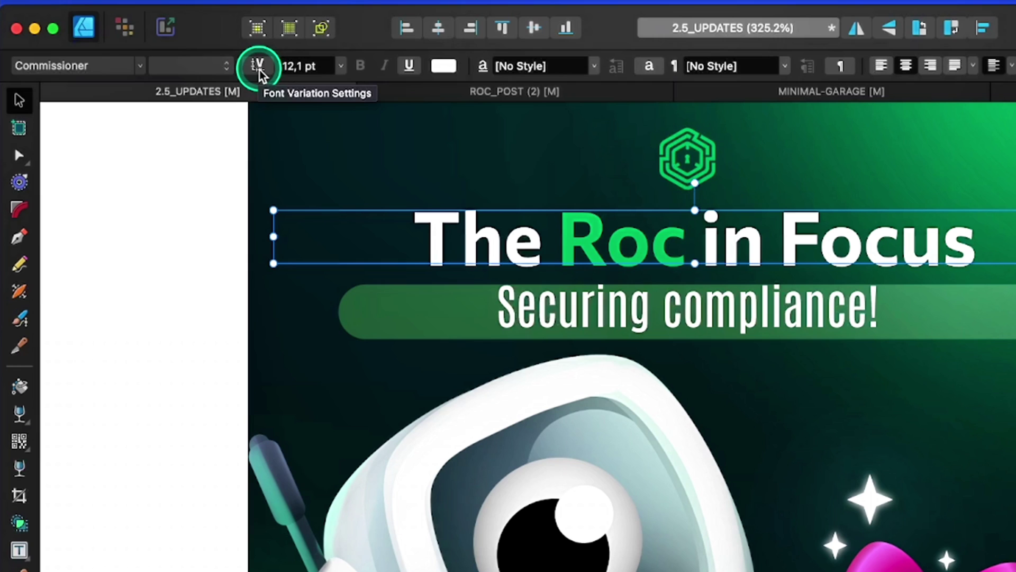
pyautogui.click(261, 73)
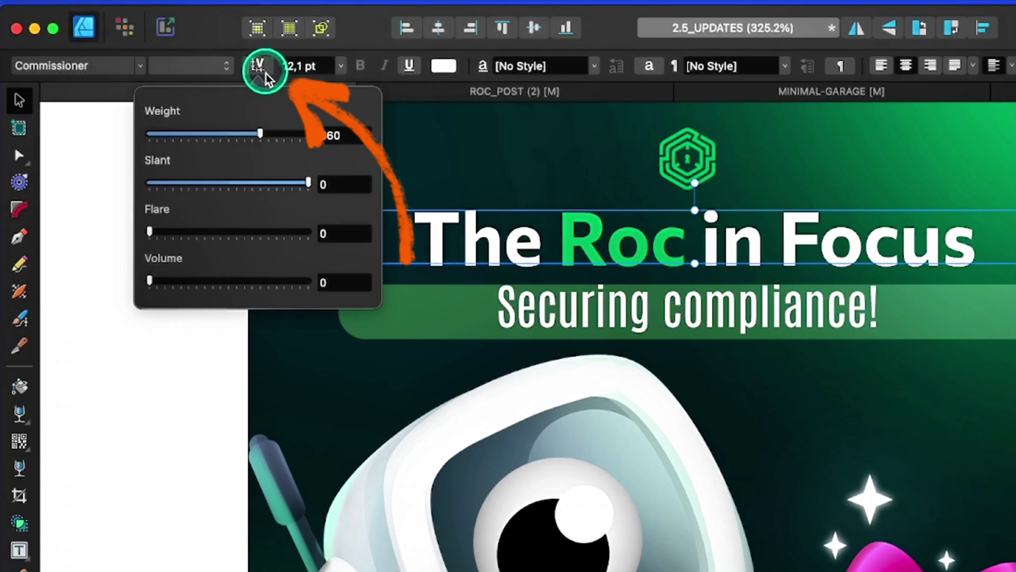
pyautogui.moveTo(262, 134)
pyautogui.mouseDown()
pyautogui.moveTo(269, 143)
pyautogui.moveTo(246, 135)
pyautogui.moveTo(182, 148)
pyautogui.moveTo(268, 134)
pyautogui.mouseUp()
pyautogui.scroll(2, 502, 195)
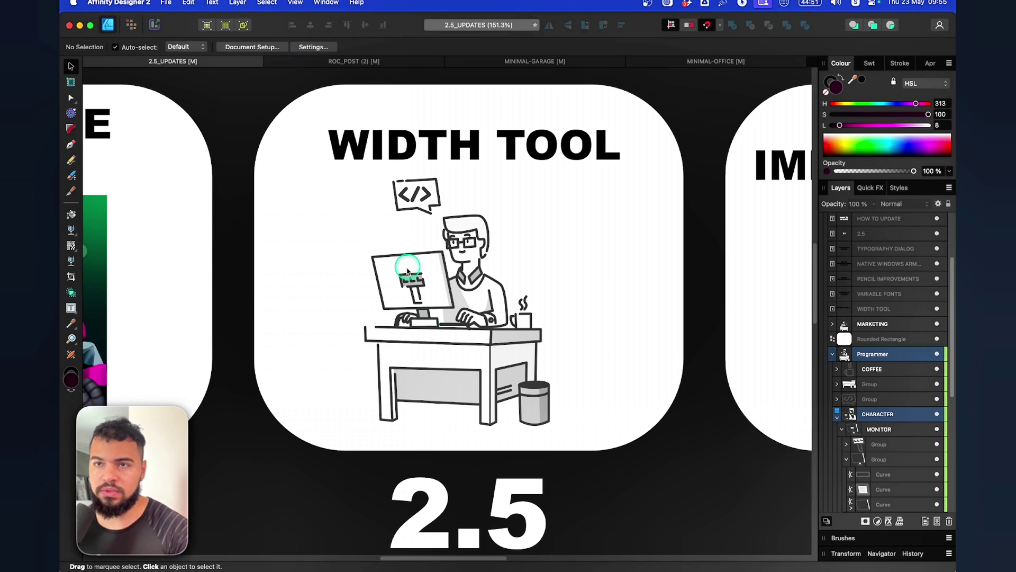
# Add the Stroke Width Tool to the Tools panel just below the Pencil via View > Customise Tools.
pyautogui.click(295, 5)
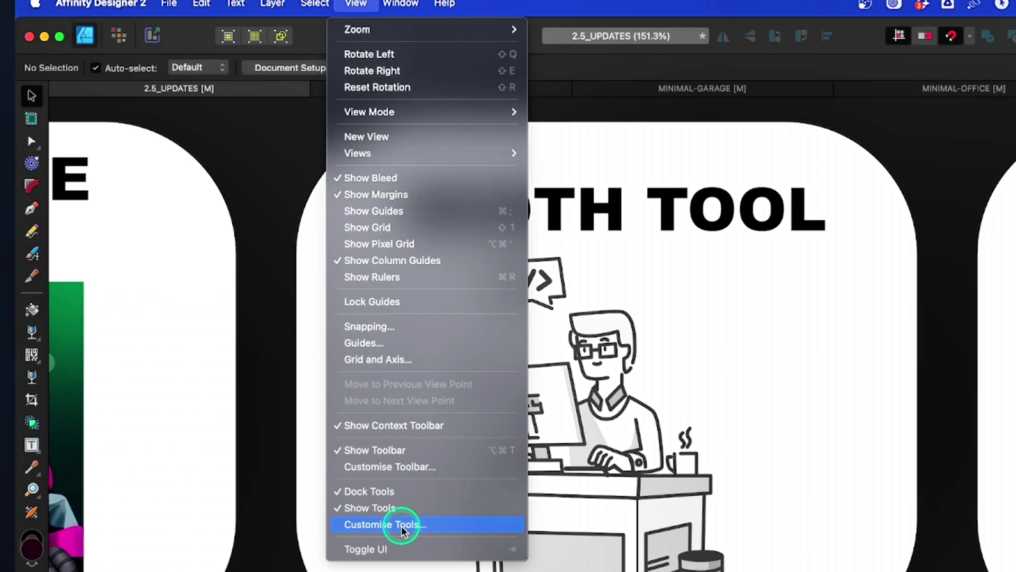
pyautogui.click(401, 525)
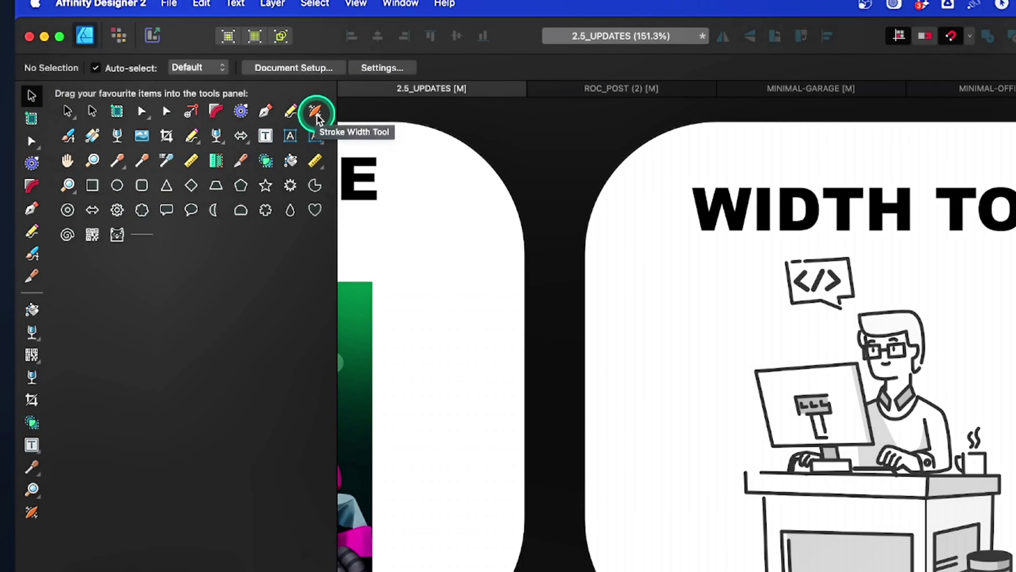
pyautogui.moveTo(316, 116)
pyautogui.mouseDown()
pyautogui.moveTo(247, 169)
pyautogui.moveTo(43, 247)
pyautogui.moveTo(36, 239)
pyautogui.mouseUp()
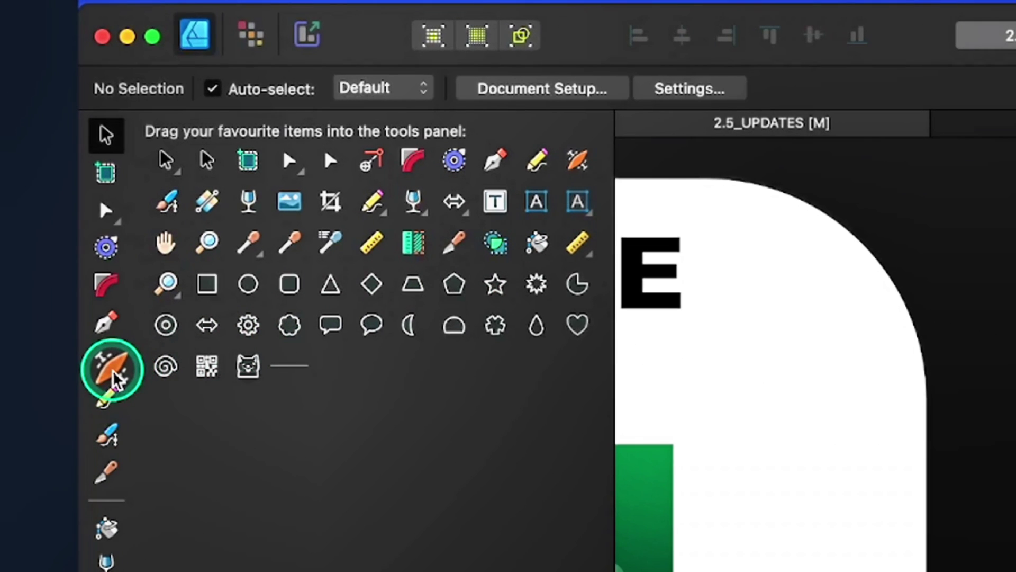
pyautogui.moveTo(112, 372); pyautogui.dragTo(113, 421)
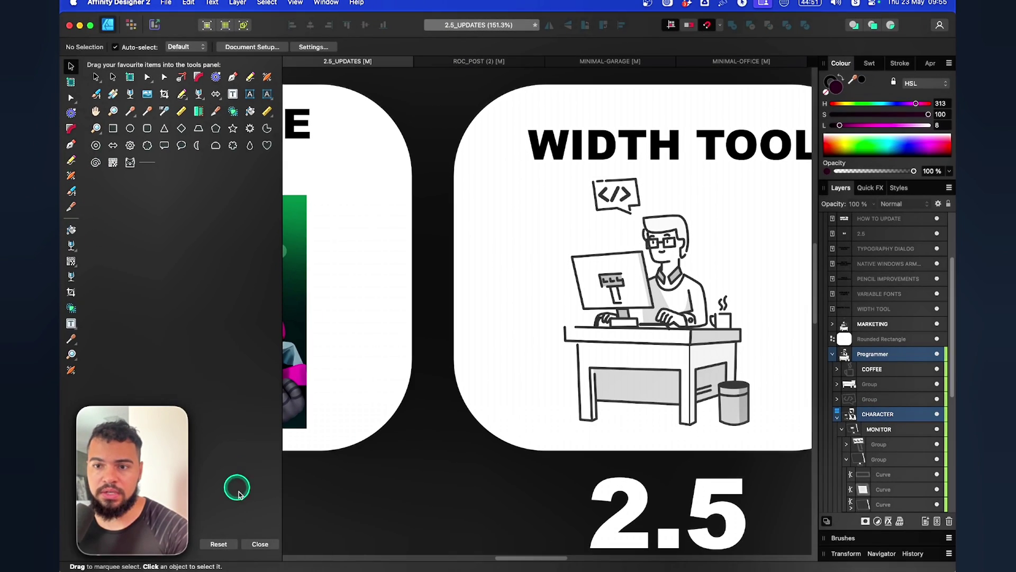
pyautogui.click(258, 543)
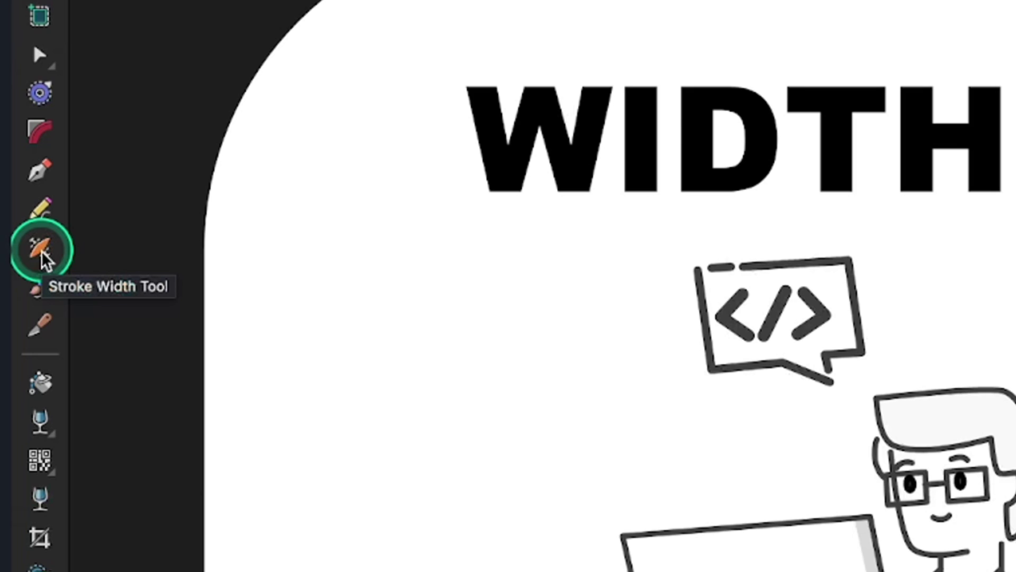
# With the Stroke Width tool, select the hair curve and vary its width at the corner, top-right bend and ear.
pyautogui.click(40, 256)
pyautogui.scroll(2, 860, 482)
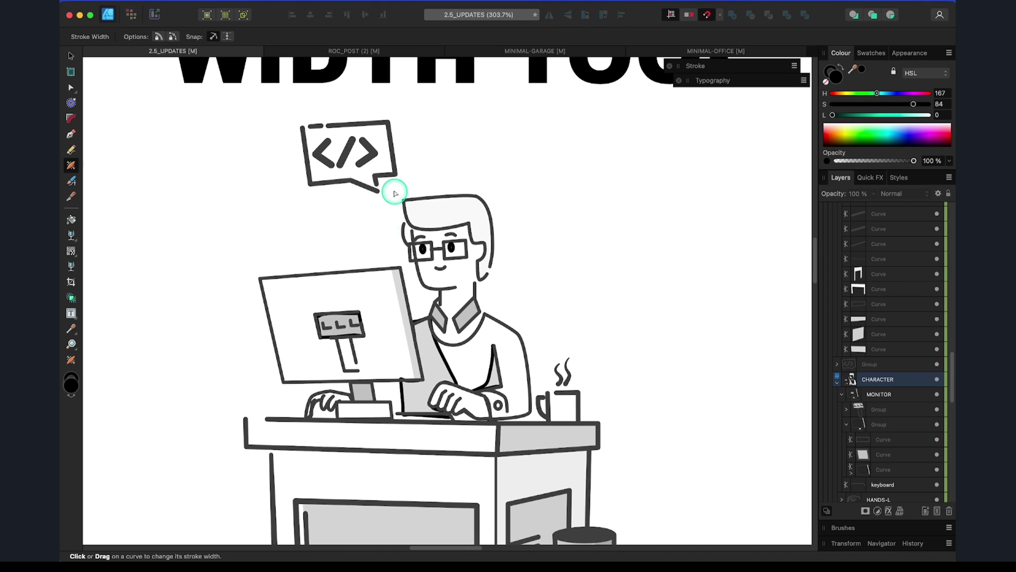
pyautogui.scroll(4, 394, 193)
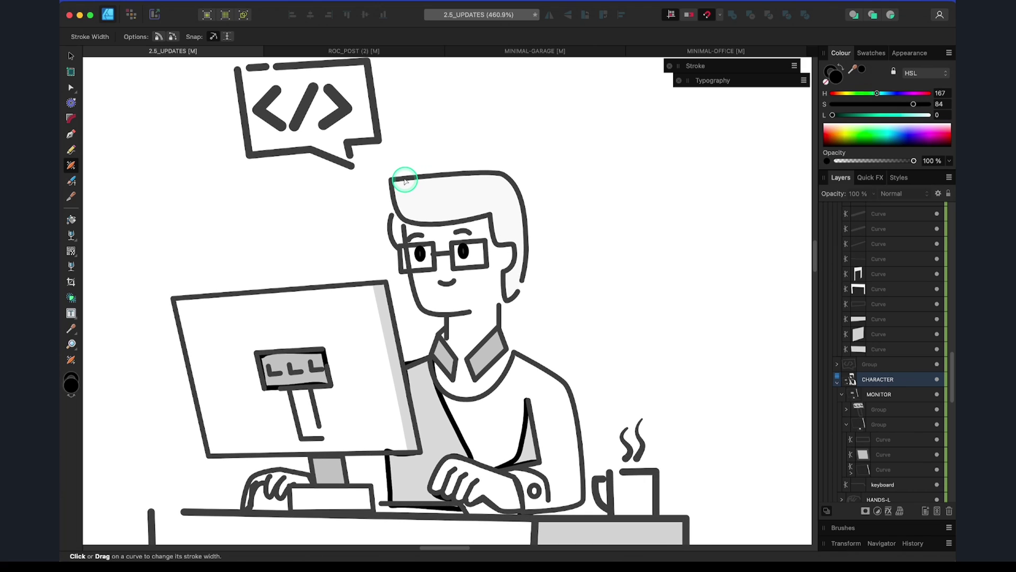
pyautogui.click(405, 181)
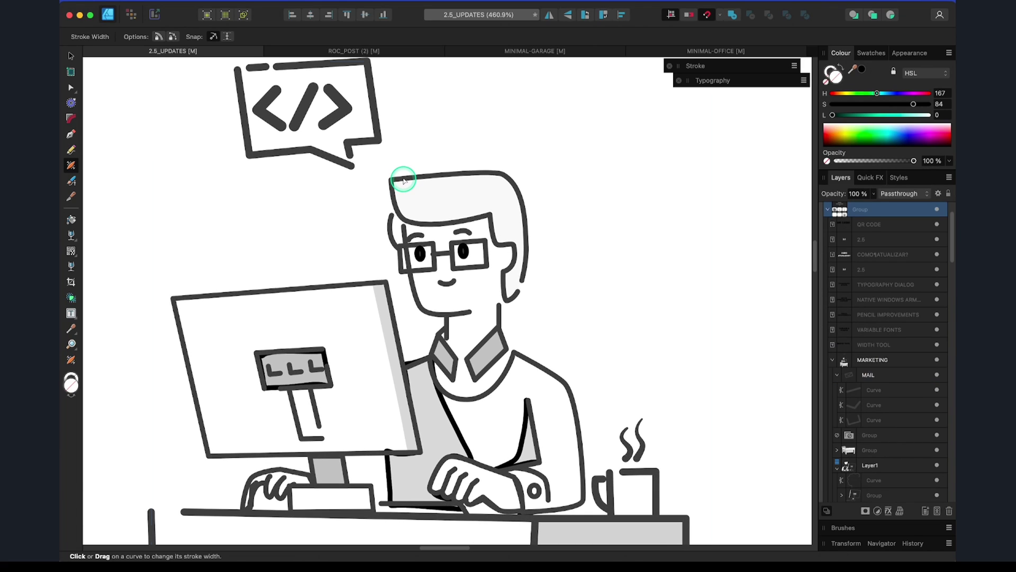
pyautogui.click(404, 181)
pyautogui.scroll(3, 407, 181)
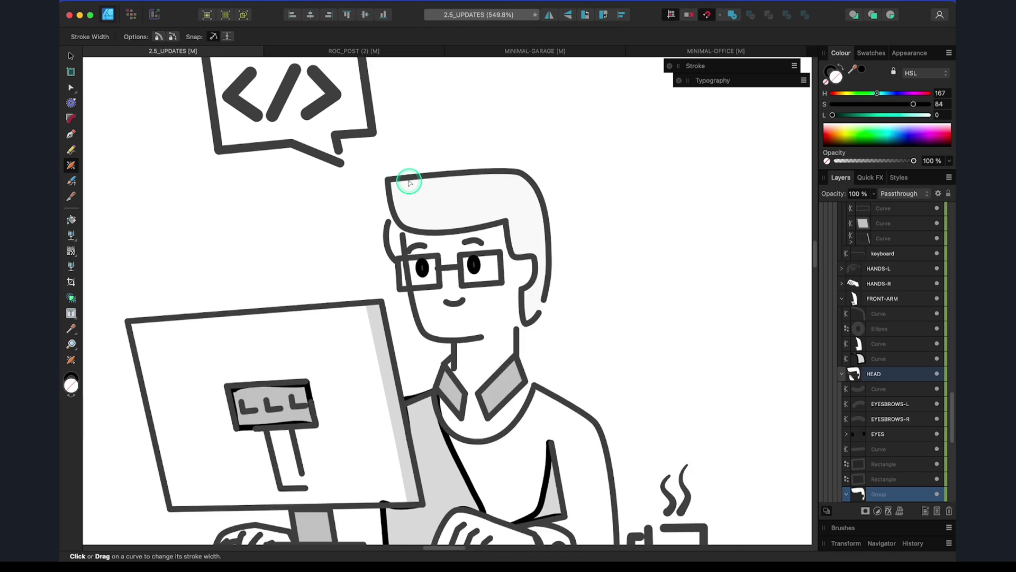
pyautogui.click(406, 177)
pyautogui.scroll(1, 383, 214)
pyautogui.scroll(3, 383, 213)
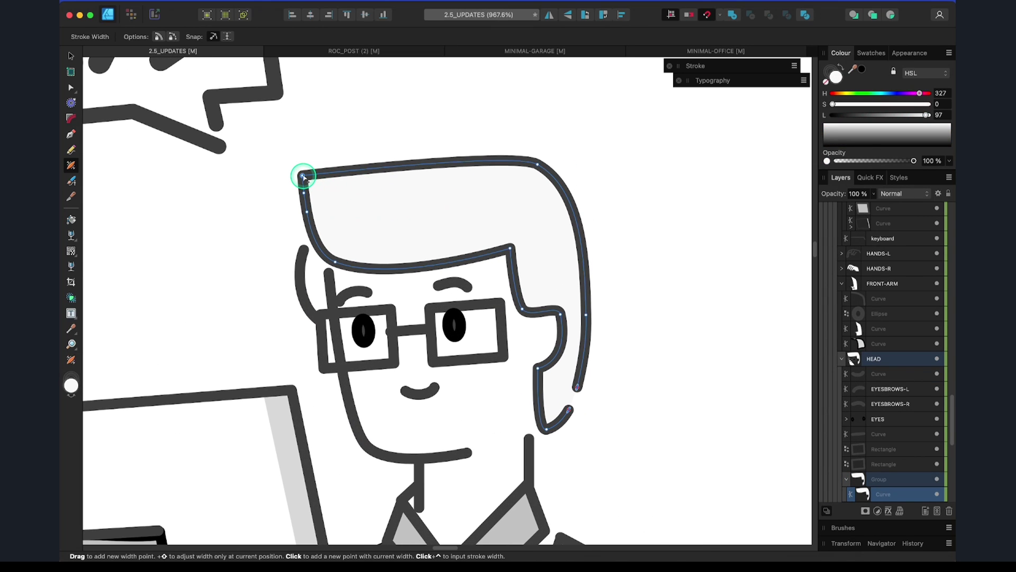
pyautogui.moveTo(303, 176); pyautogui.dragTo(306, 164)
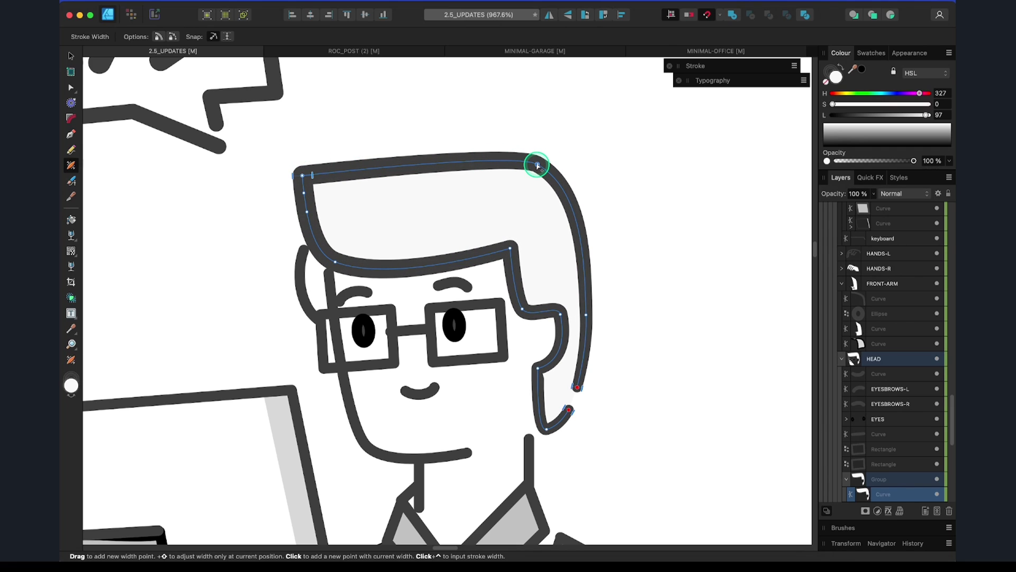
pyautogui.moveTo(537, 166); pyautogui.dragTo(537, 168)
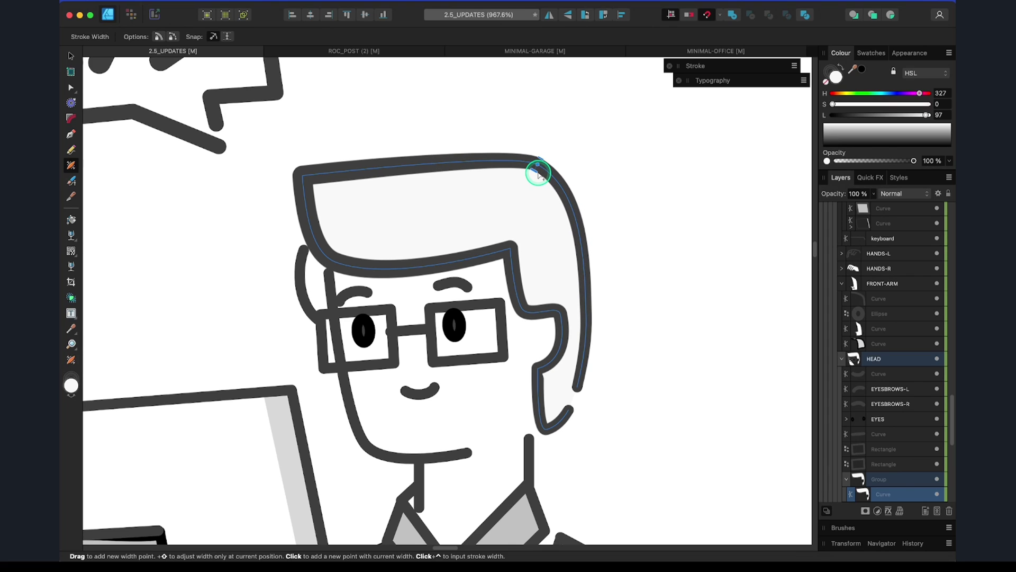
pyautogui.moveTo(522, 310); pyautogui.dragTo(526, 306)
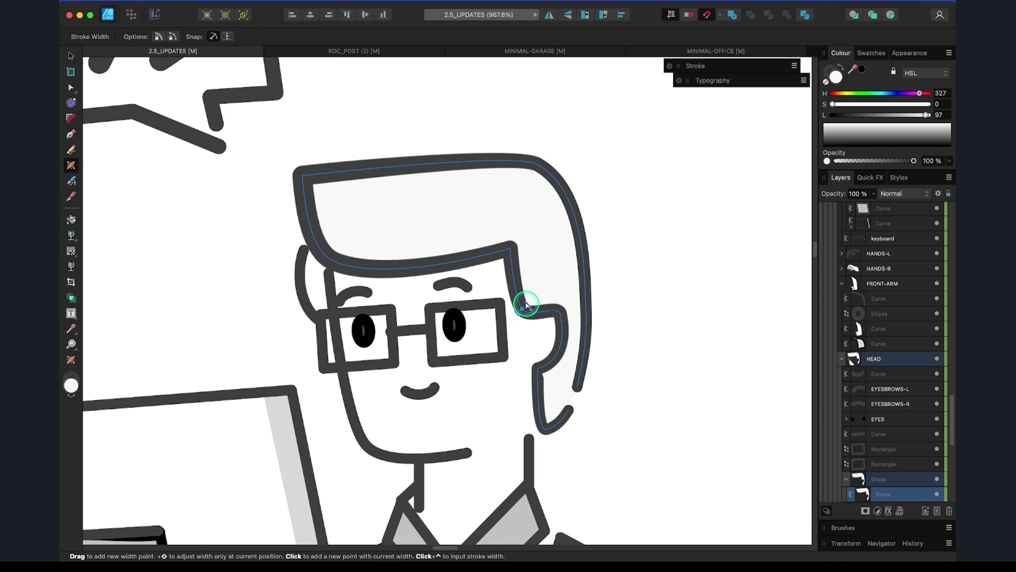
# Select the chin curve and drag width points so its stroke tapers to a fine point.
pyautogui.scroll(-5, 528, 242)
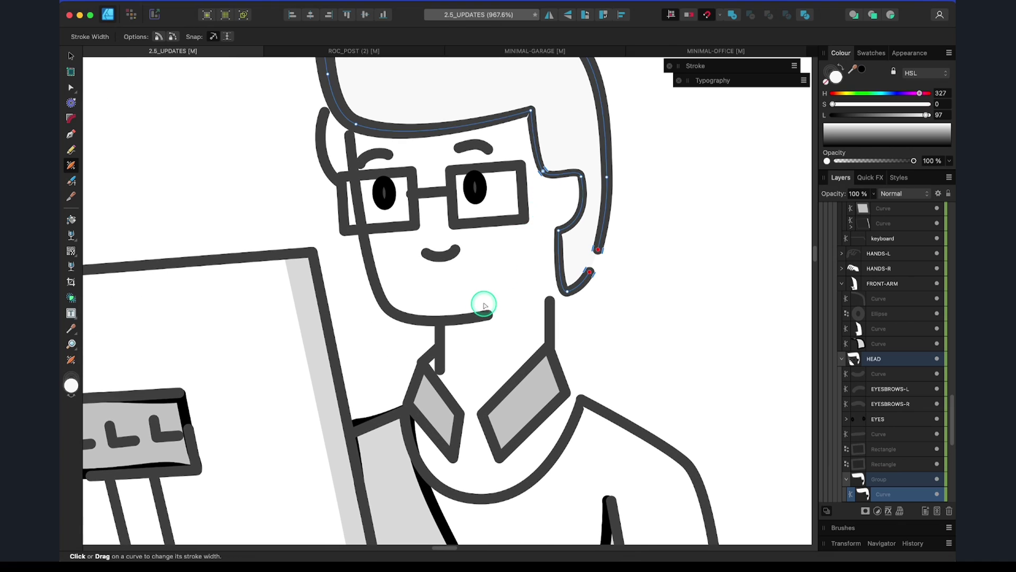
pyautogui.scroll(3, 478, 319)
pyautogui.click(479, 317)
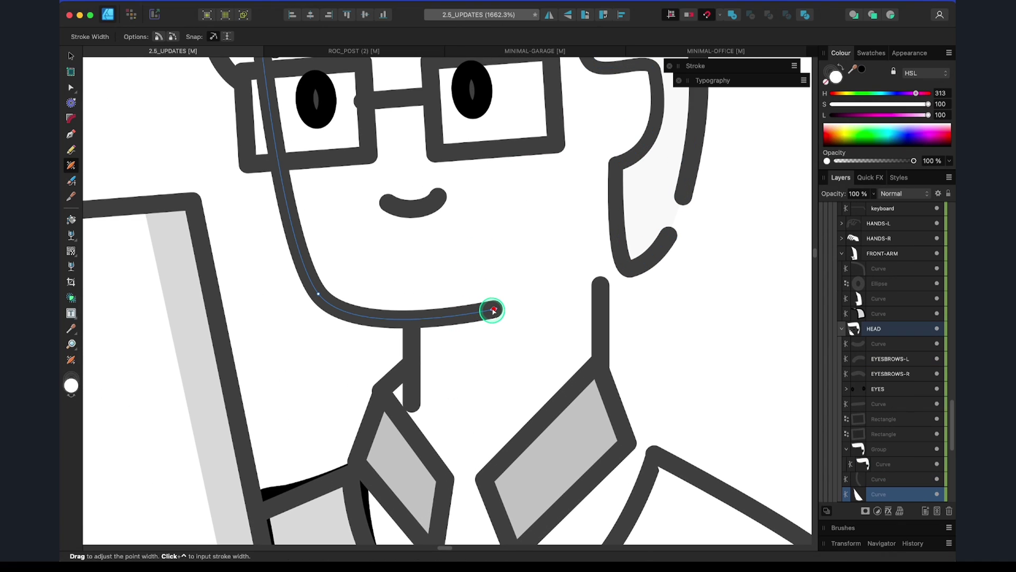
pyautogui.moveTo(494, 311); pyautogui.dragTo(494, 313)
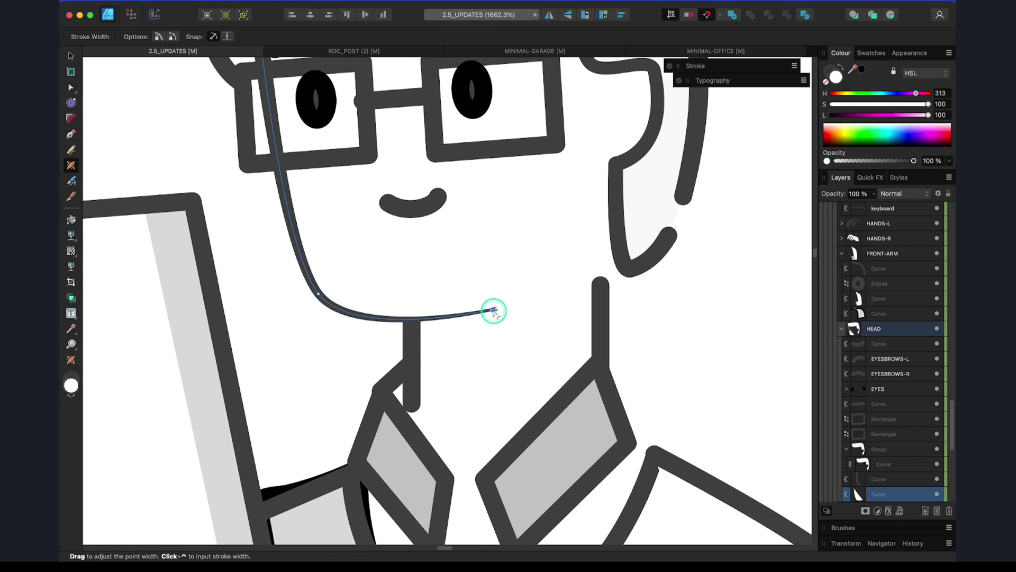
pyautogui.moveTo(362, 315); pyautogui.dragTo(368, 310)
pyautogui.scroll(-10, 370, 309)
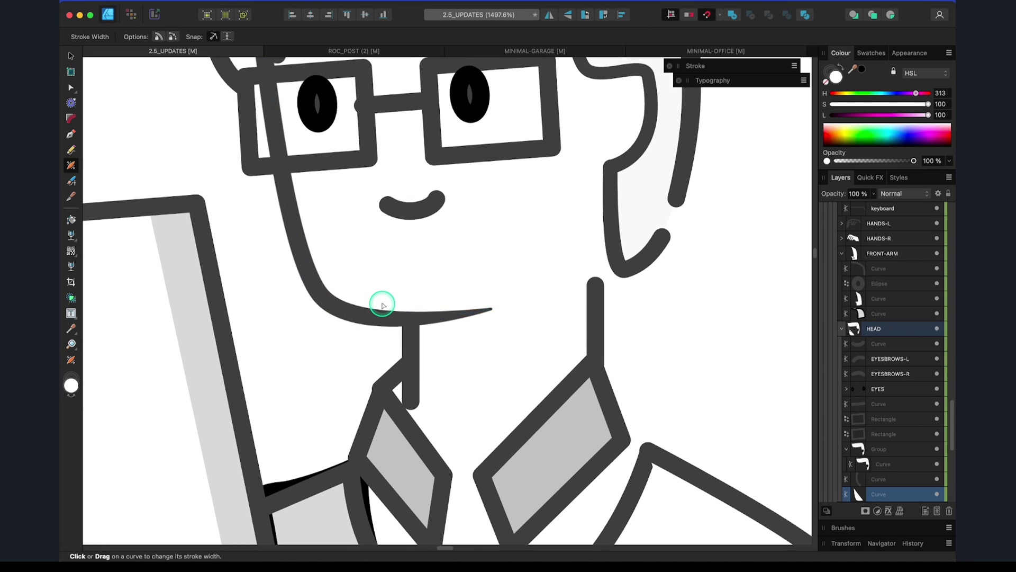
pyautogui.scroll(-2, 479, 296)
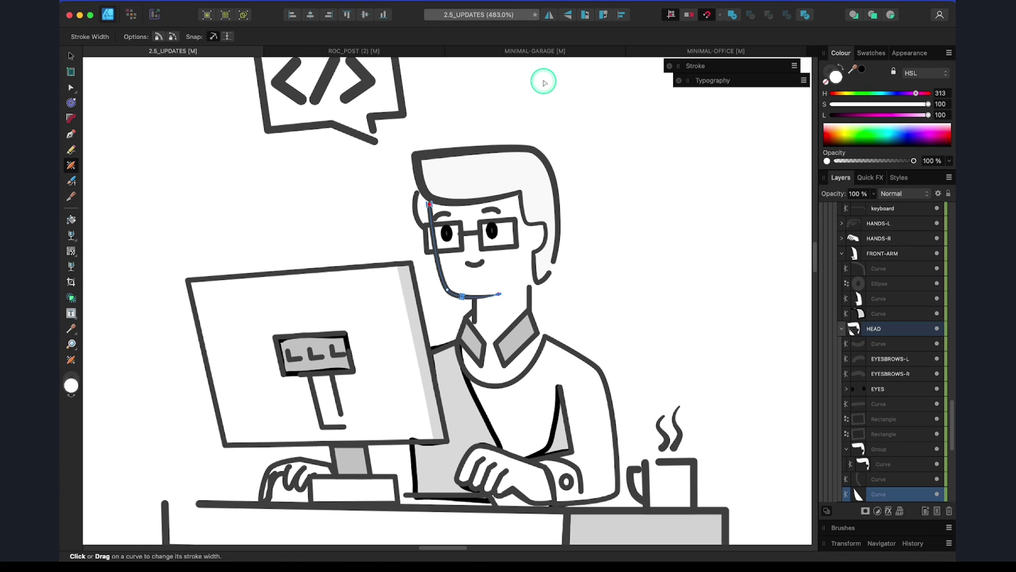
# In MINIMAL-GARAGE, select the house wall outline and bend its Stroke Pressure graph.
pyautogui.click(529, 51)
pyautogui.scroll(5, 318, 234)
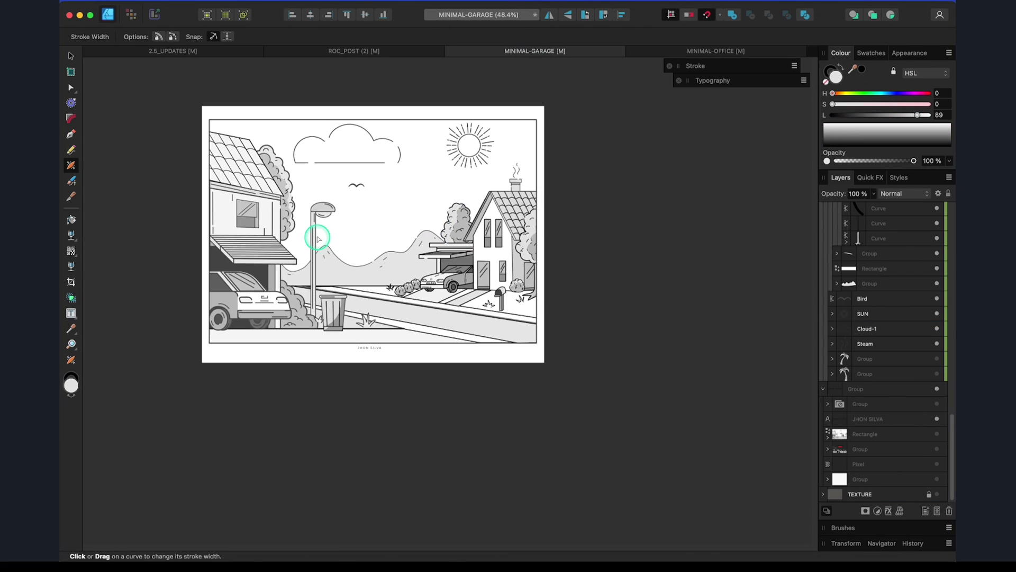
pyautogui.scroll(2, 317, 254)
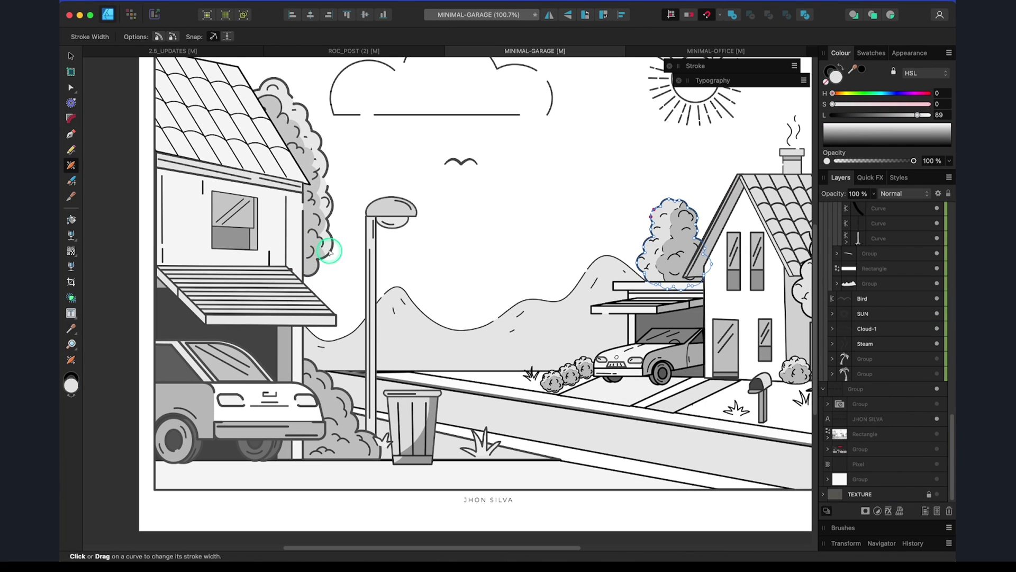
pyautogui.scroll(4, 257, 201)
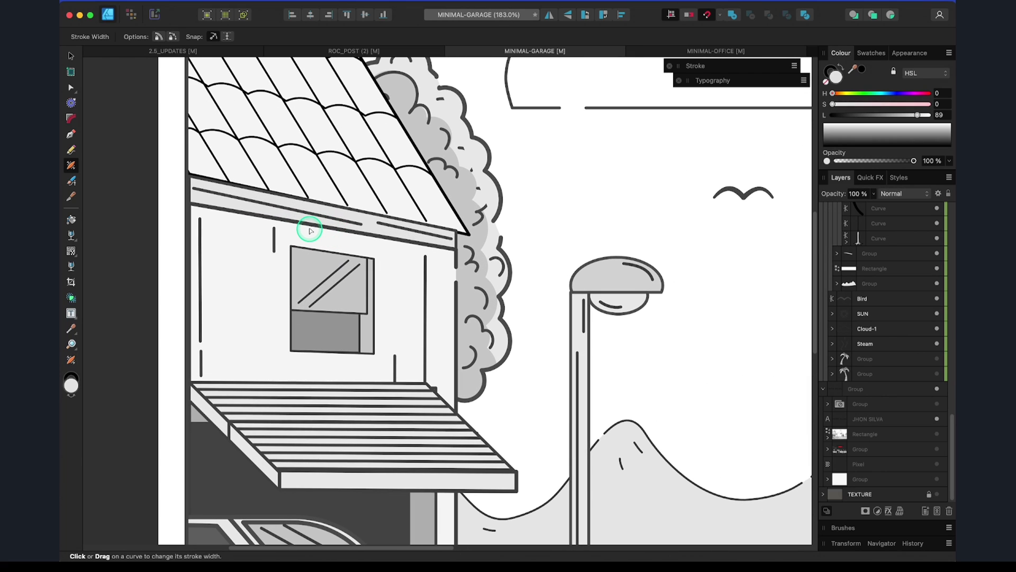
pyautogui.press('v')
pyautogui.click(315, 226)
pyautogui.scroll(1, 318, 228)
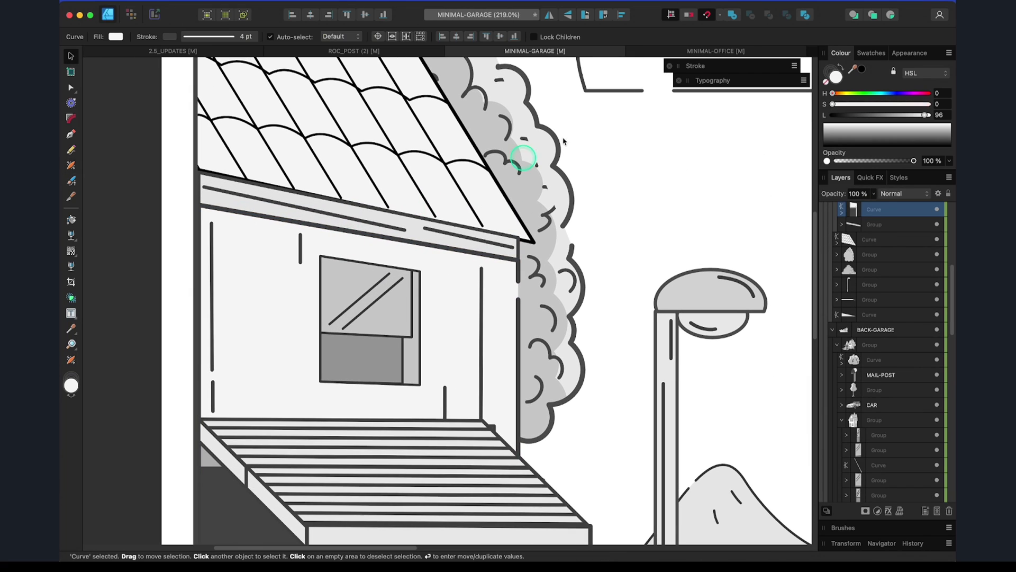
pyautogui.click(703, 68)
pyautogui.click(774, 217)
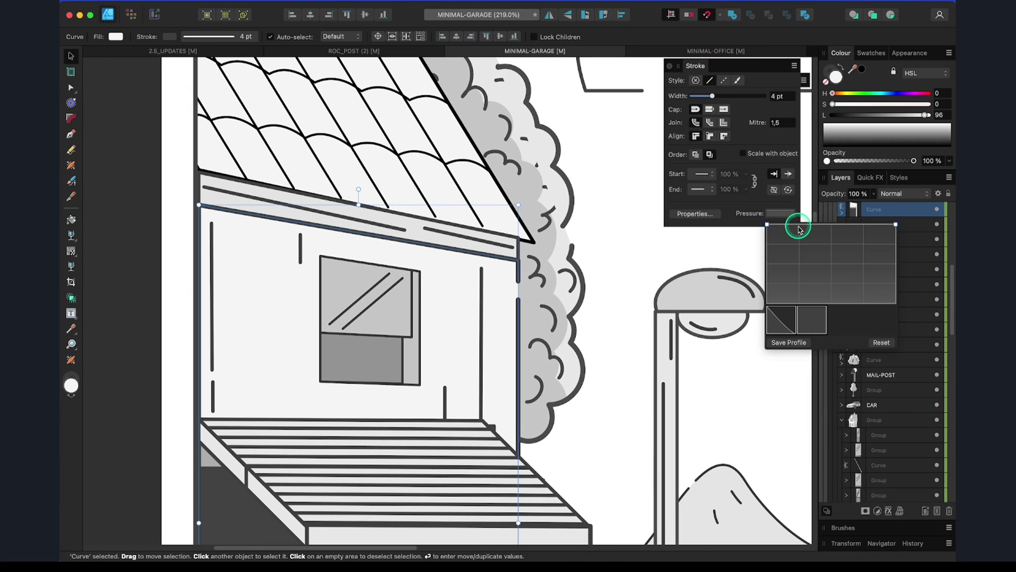
pyautogui.moveTo(826, 228)
pyautogui.mouseDown()
pyautogui.moveTo(817, 254)
pyautogui.moveTo(862, 256)
pyautogui.moveTo(798, 270)
pyautogui.moveTo(824, 233)
pyautogui.moveTo(834, 248)
pyautogui.mouseUp()
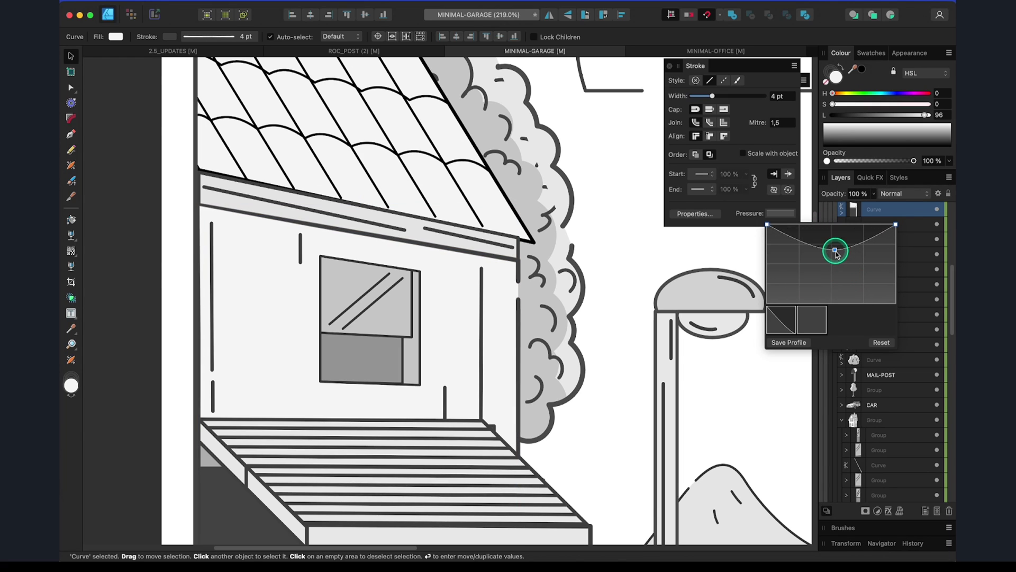
# Add and drag width points on the wall curve with the Stroke Width Tool.
pyautogui.scroll(2, 324, 236)
pyautogui.click(73, 165)
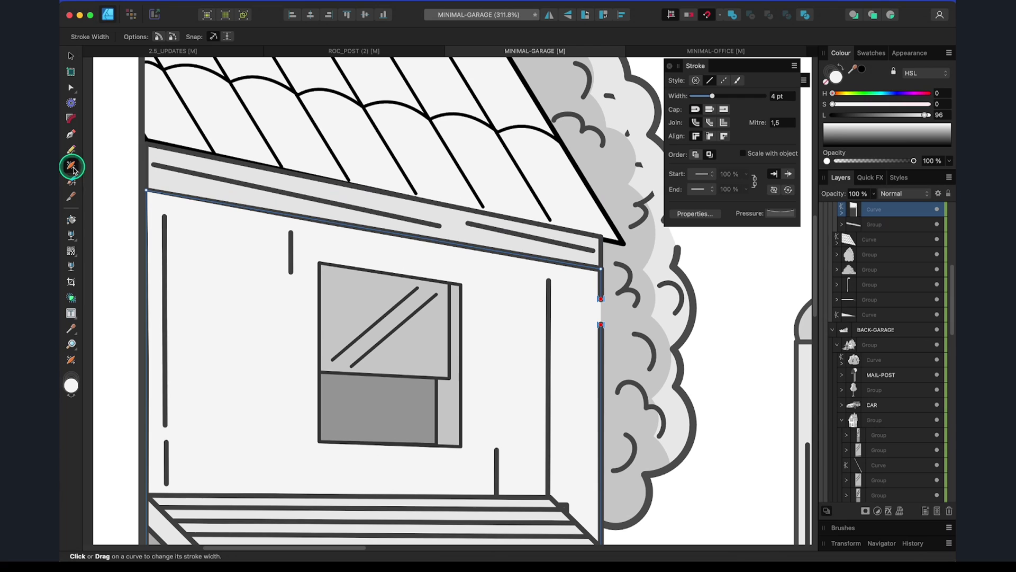
pyautogui.moveTo(379, 229); pyautogui.dragTo(386, 223)
pyautogui.scroll(5, 386, 223)
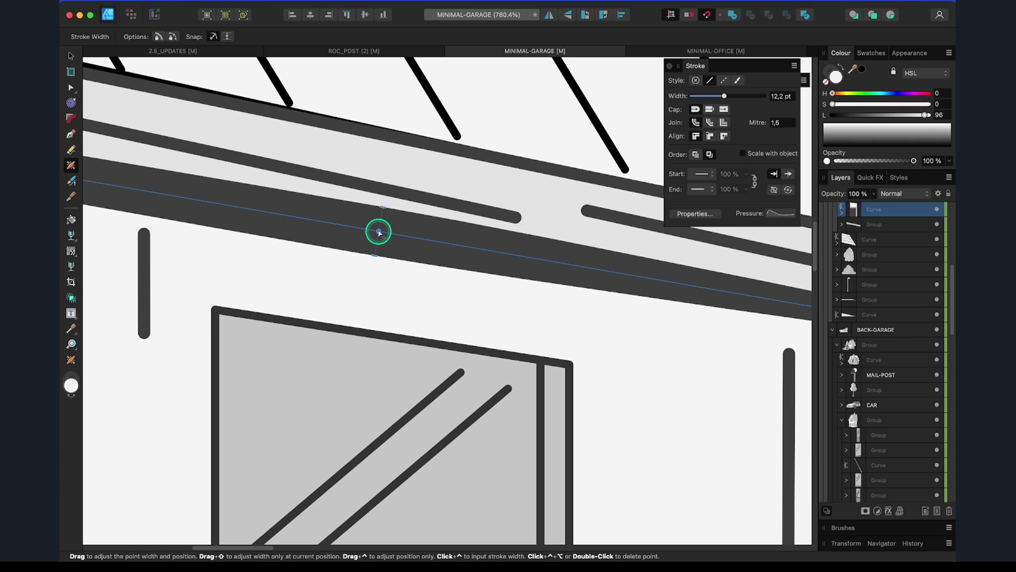
pyautogui.scroll(-2, 381, 232)
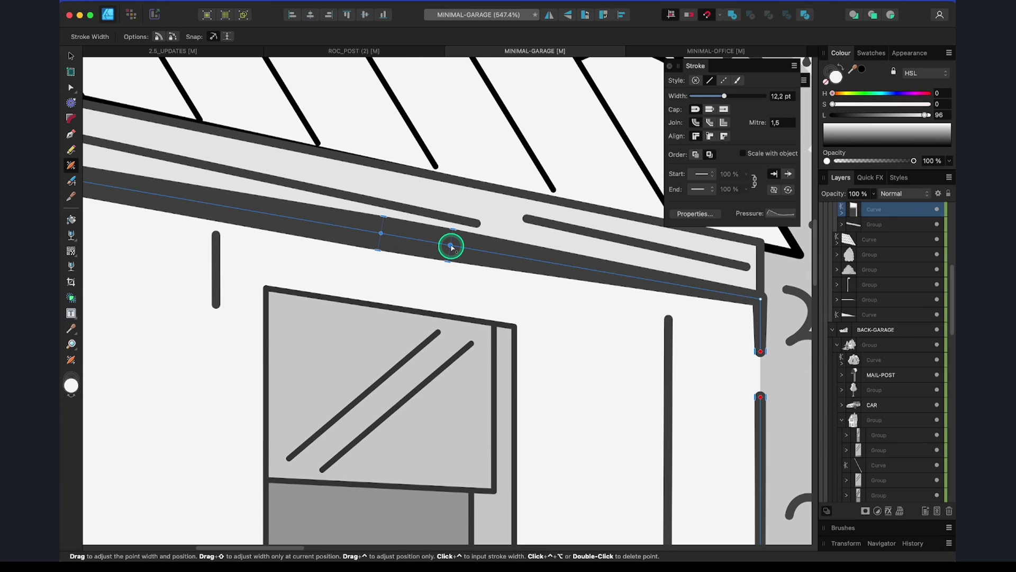
pyautogui.moveTo(451, 246); pyautogui.dragTo(453, 256)
pyautogui.scroll(-2, 317, 245)
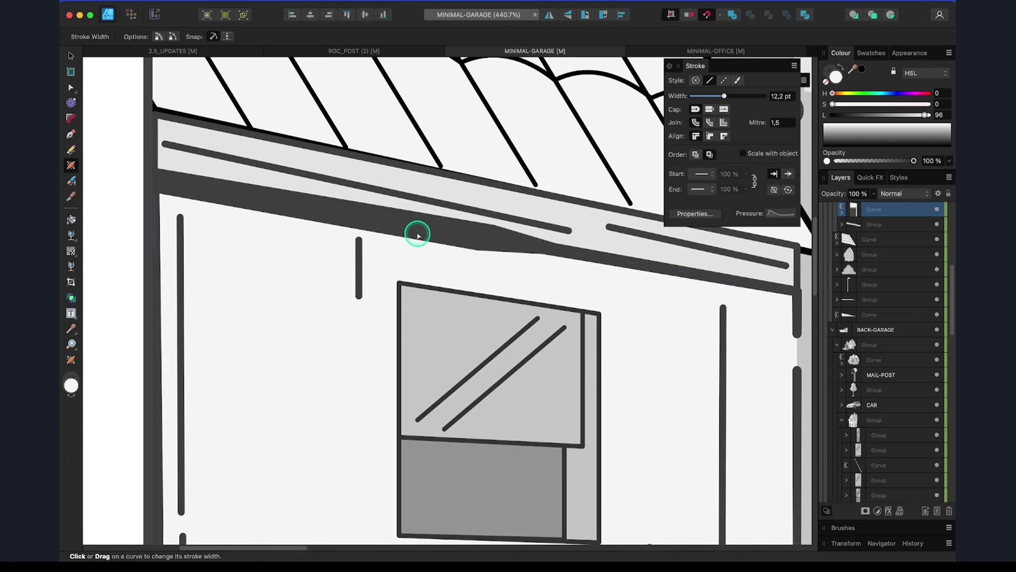
pyautogui.click(374, 224)
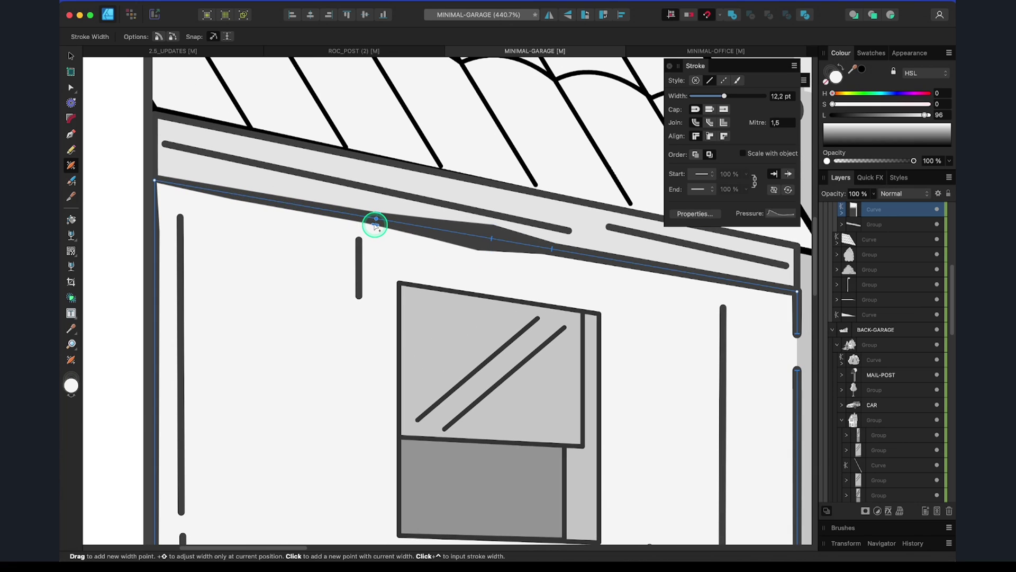
# Reset the Pressure profile so the outline becomes a uniform 12,2 pt stroke.
pyautogui.click(770, 214)
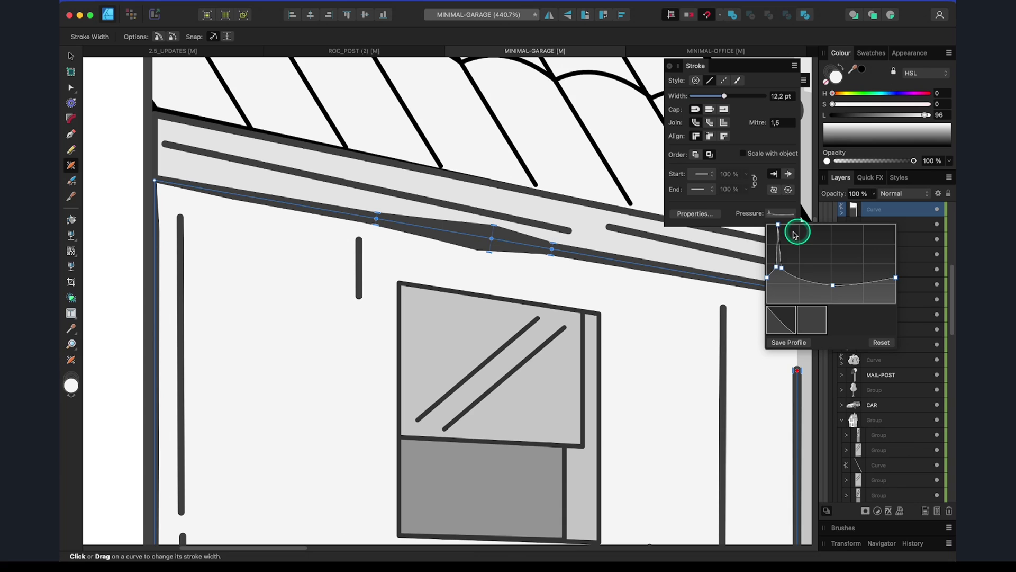
pyautogui.hscroll(3, 469, 288)
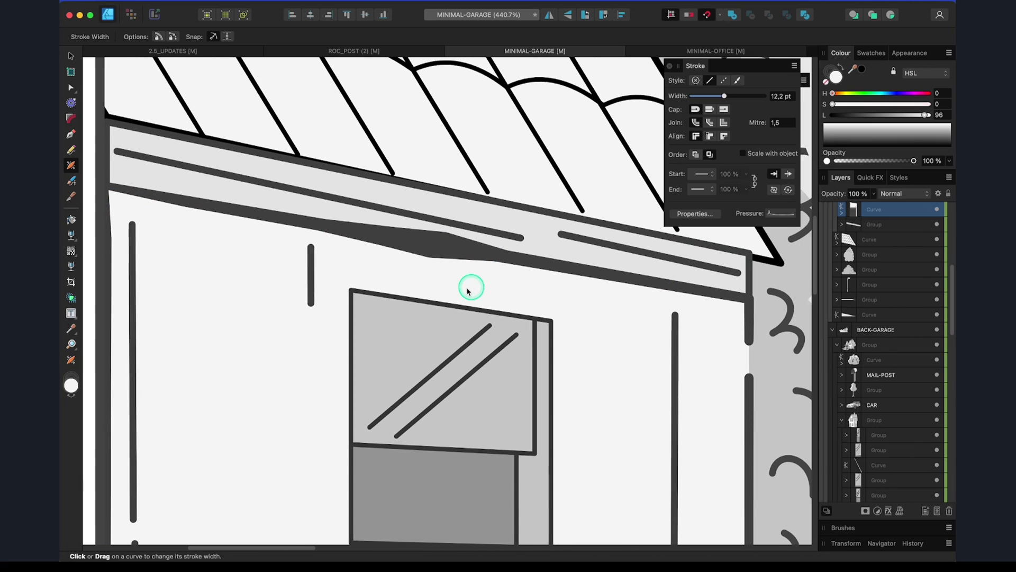
pyautogui.click(771, 213)
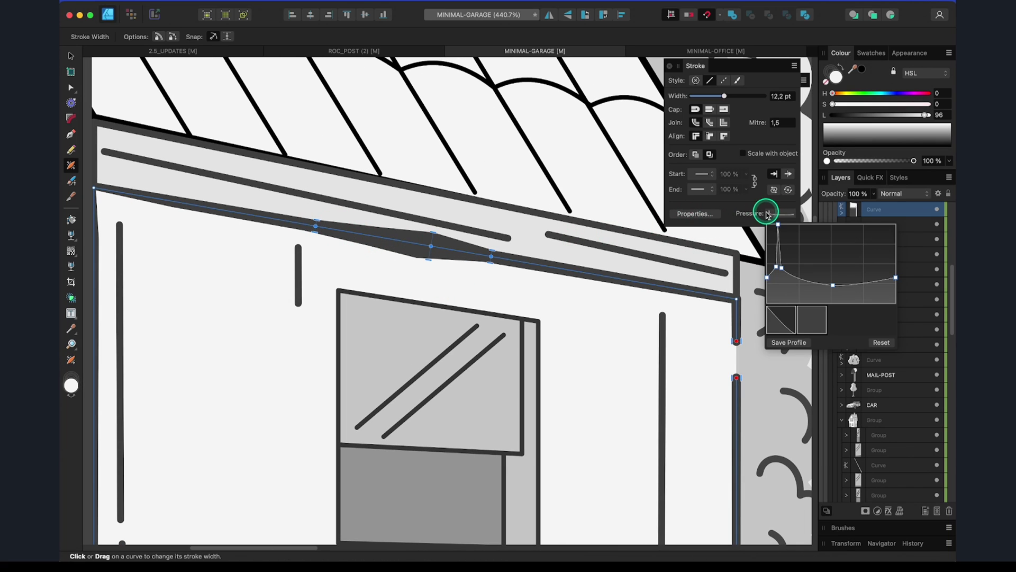
pyautogui.click(882, 343)
# Thin the fascia outline's stroke and add two width points along the roof-edge line.
pyautogui.scroll(-2, 397, 263)
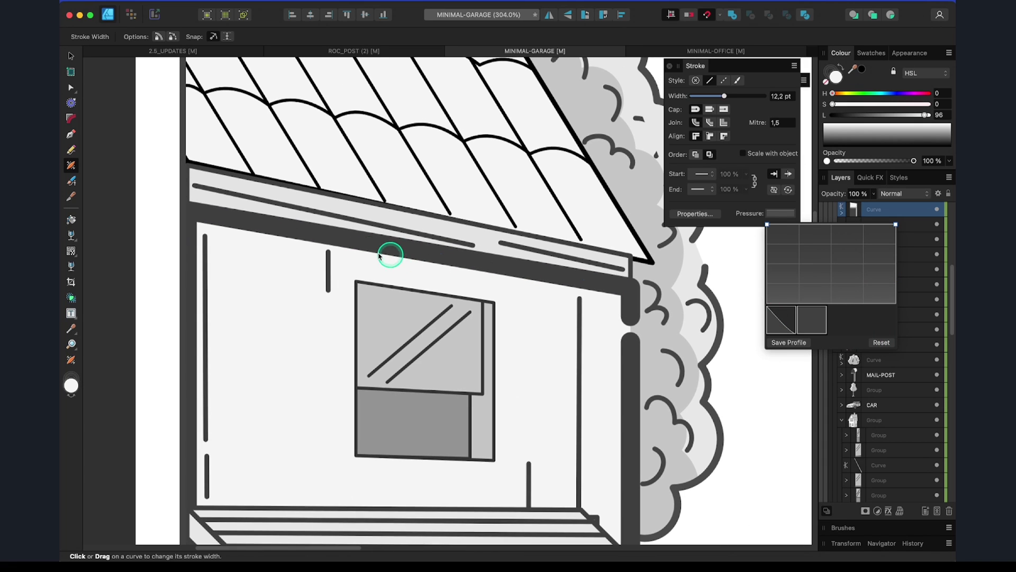
pyautogui.scroll(-2, 418, 243)
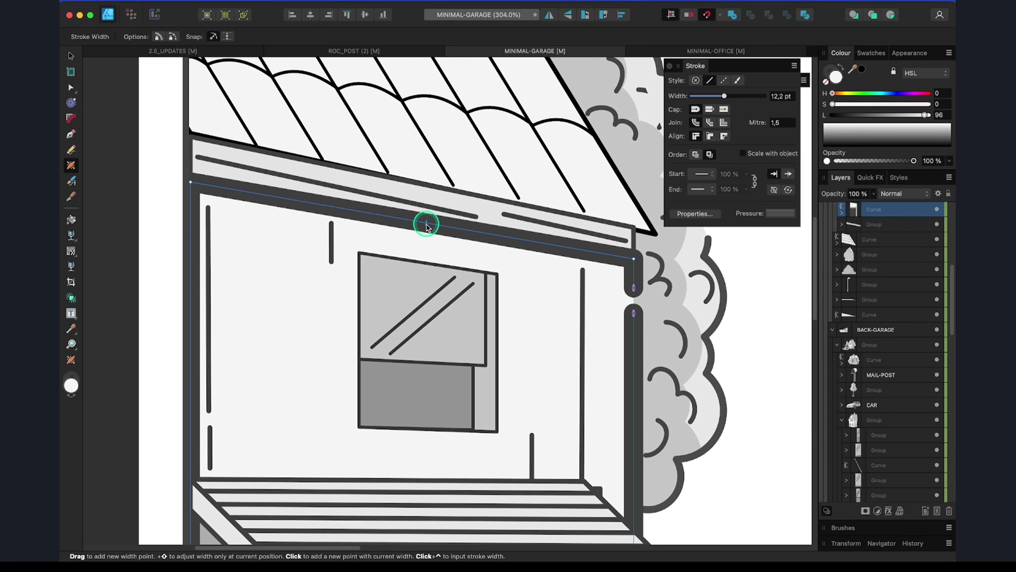
pyautogui.moveTo(427, 224); pyautogui.dragTo(432, 232)
pyautogui.hscroll(1, 445, 236)
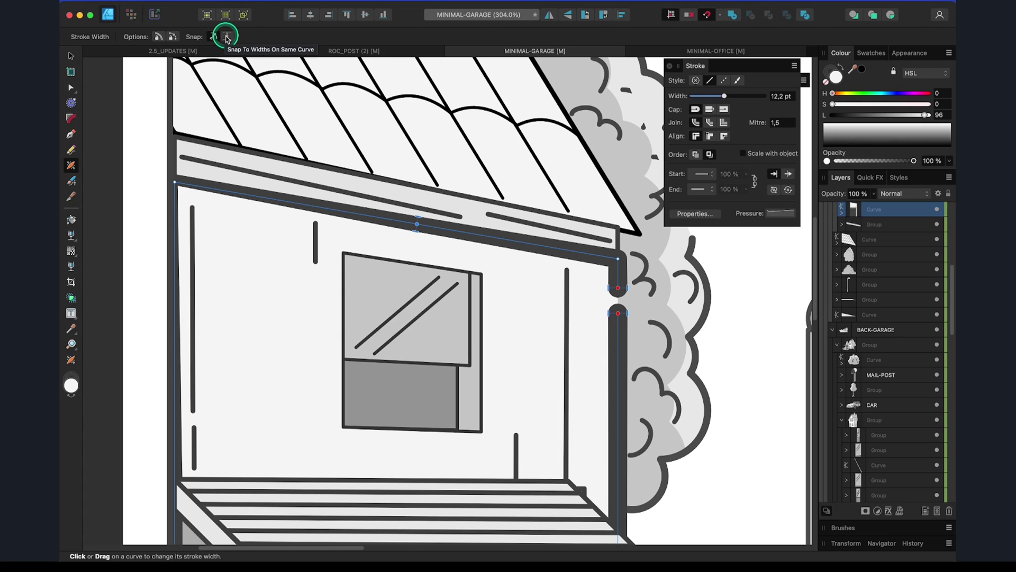
pyautogui.click(479, 229)
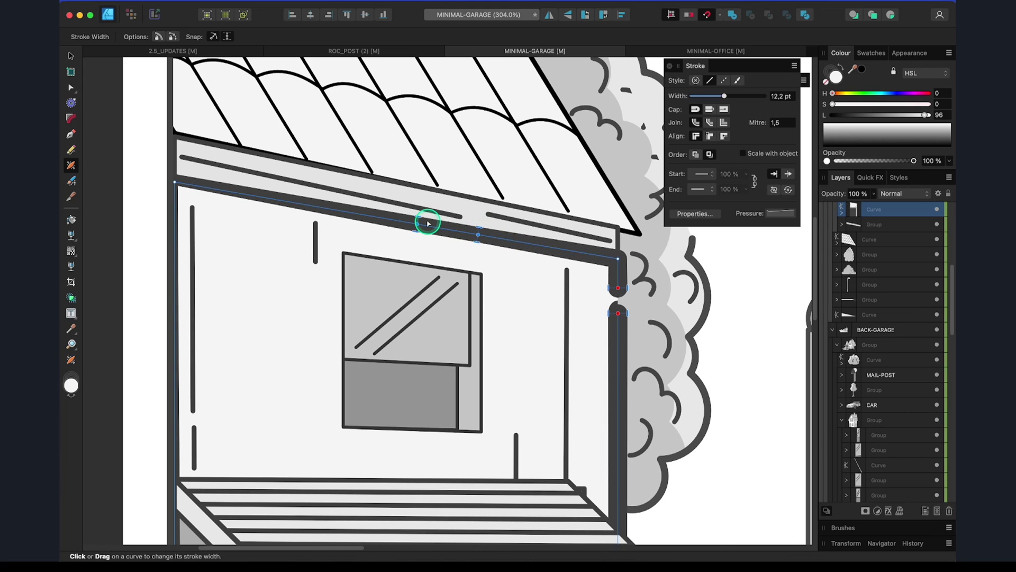
pyautogui.scroll(3, 471, 230)
pyautogui.scroll(1, 444, 217)
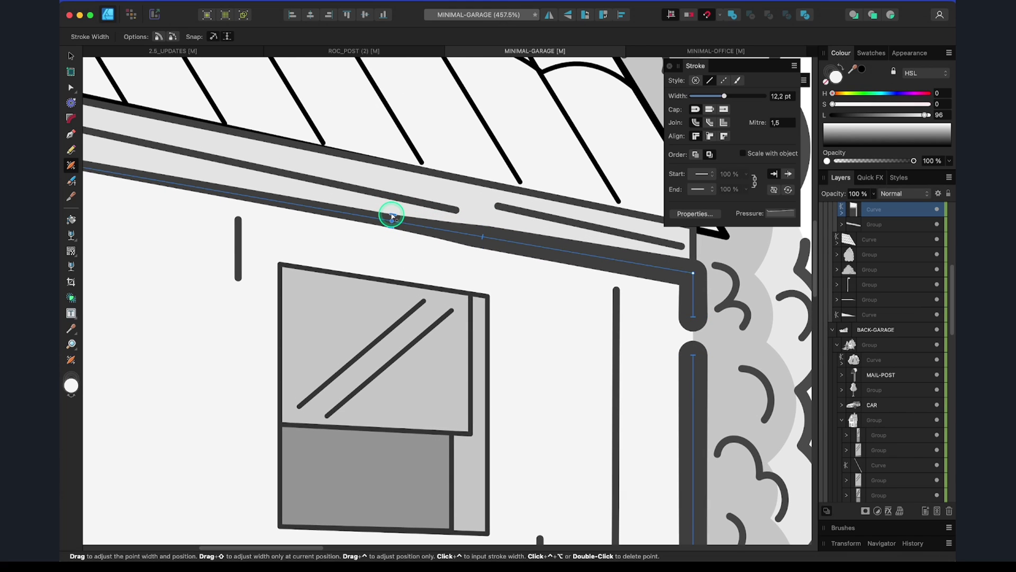
pyautogui.click(484, 229)
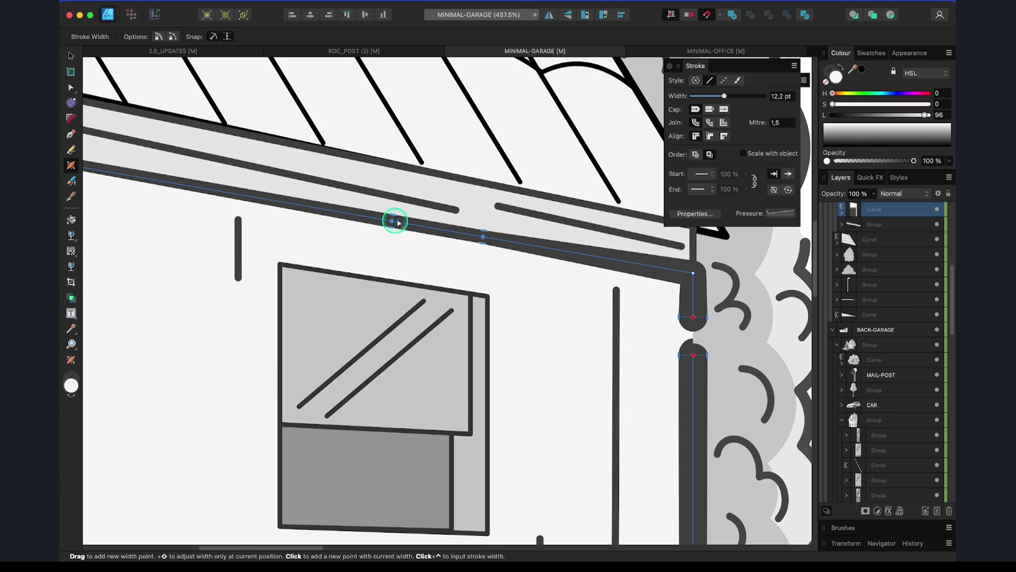
pyautogui.scroll(5, 423, 224)
pyautogui.scroll(-5, 432, 237)
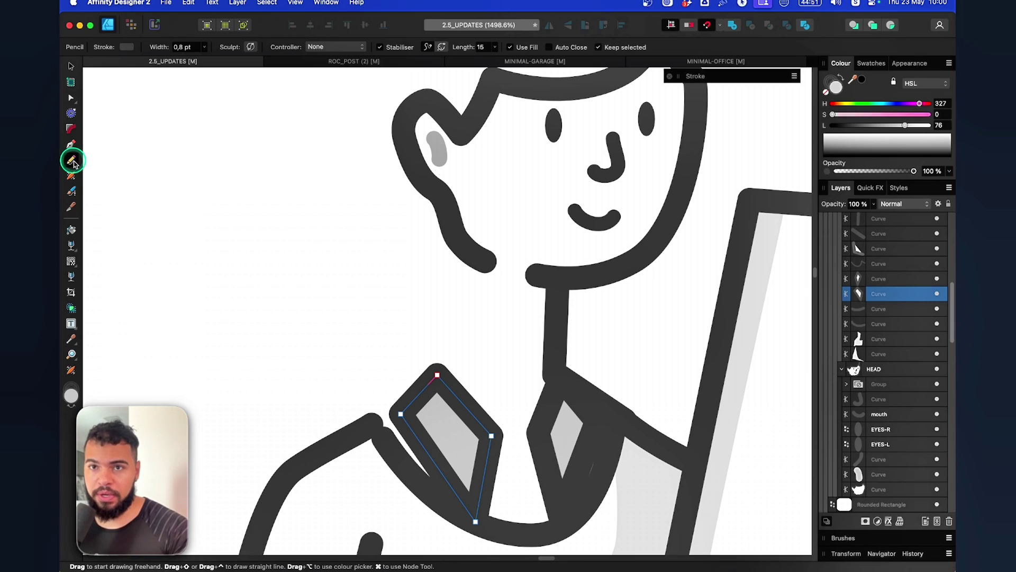
# Draw a vertical pencil line from the collar up toward the ear.
pyautogui.scroll(1, 426, 294)
pyautogui.moveTo(439, 356); pyautogui.dragTo(440, 260)
pyautogui.scroll(3, 438, 291)
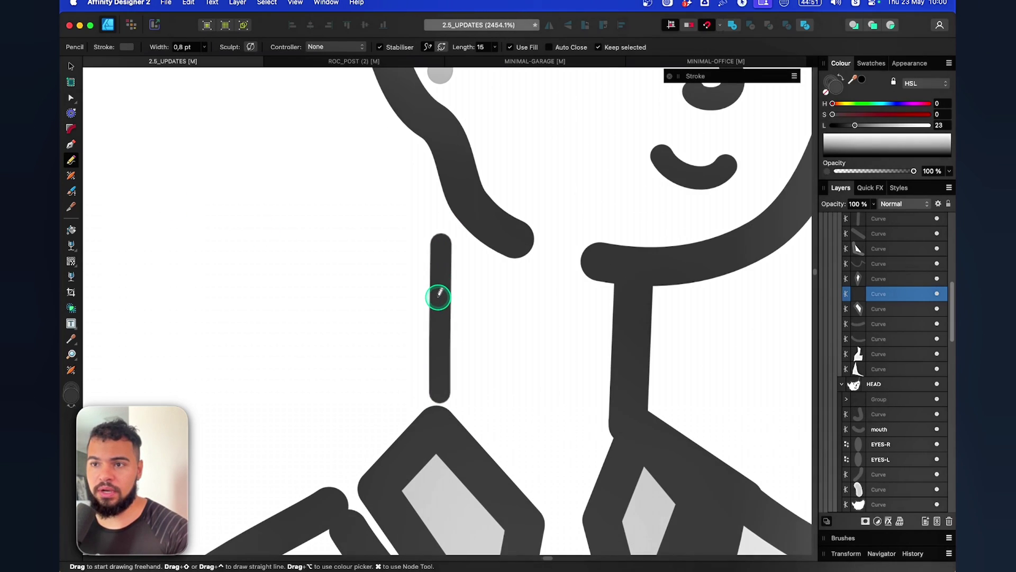
pyautogui.scroll(-2, 454, 343)
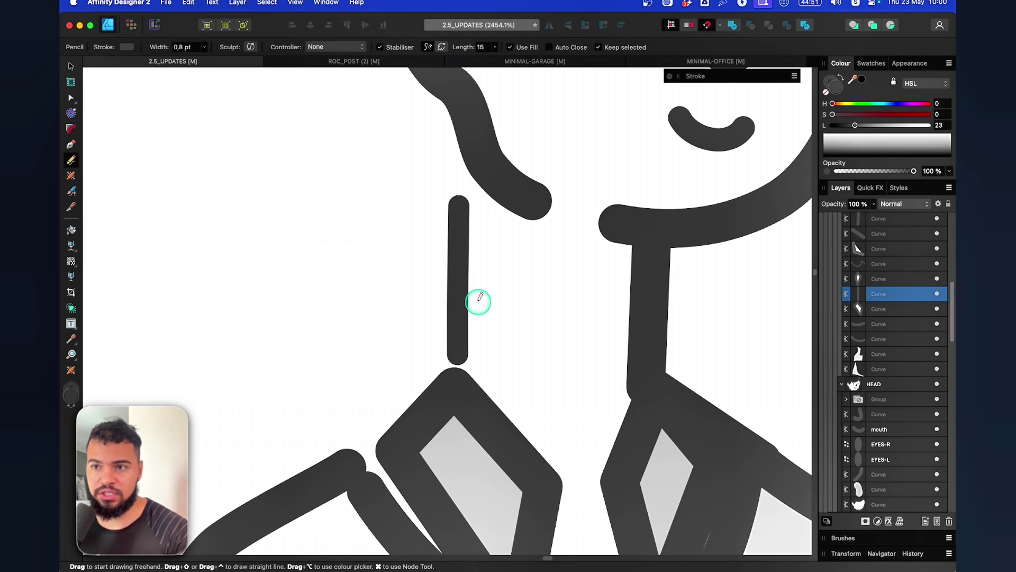
pyautogui.scroll(1, 455, 244)
# With the Node Tool, delete the line's extra middle nodes and straighten it to vertical.
pyautogui.press('a')
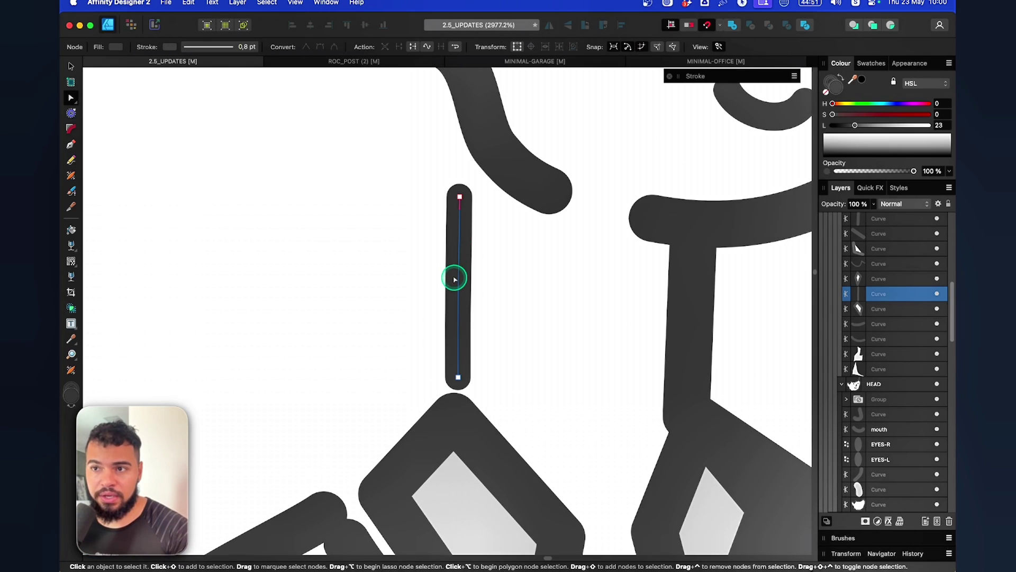
pyautogui.scroll(1, 459, 289)
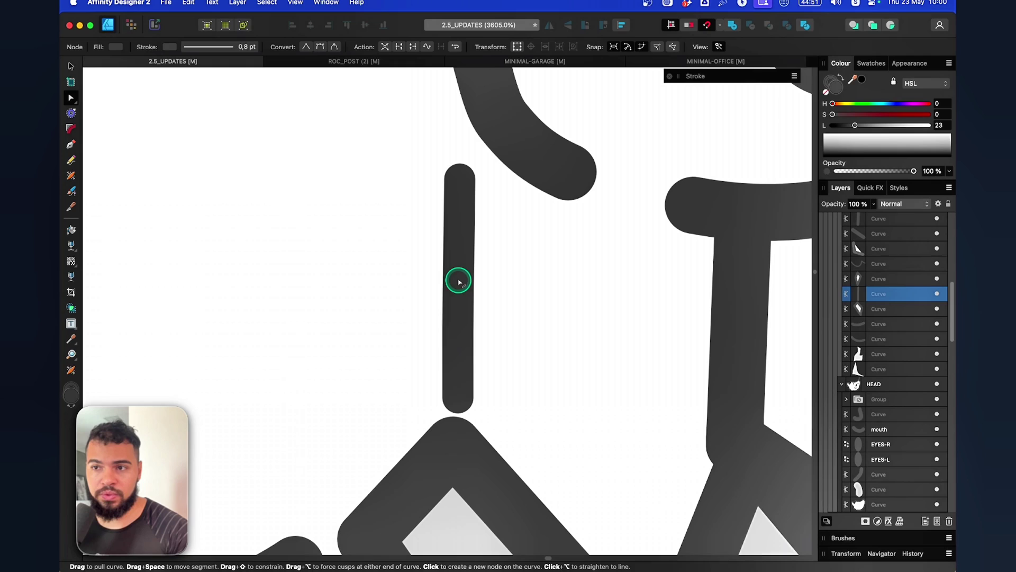
pyautogui.click(458, 234)
pyautogui.moveTo(461, 239)
pyautogui.mouseDown()
pyautogui.moveTo(458, 335)
pyautogui.moveTo(458, 267)
pyautogui.mouseUp()
pyautogui.scroll(1, 458, 267)
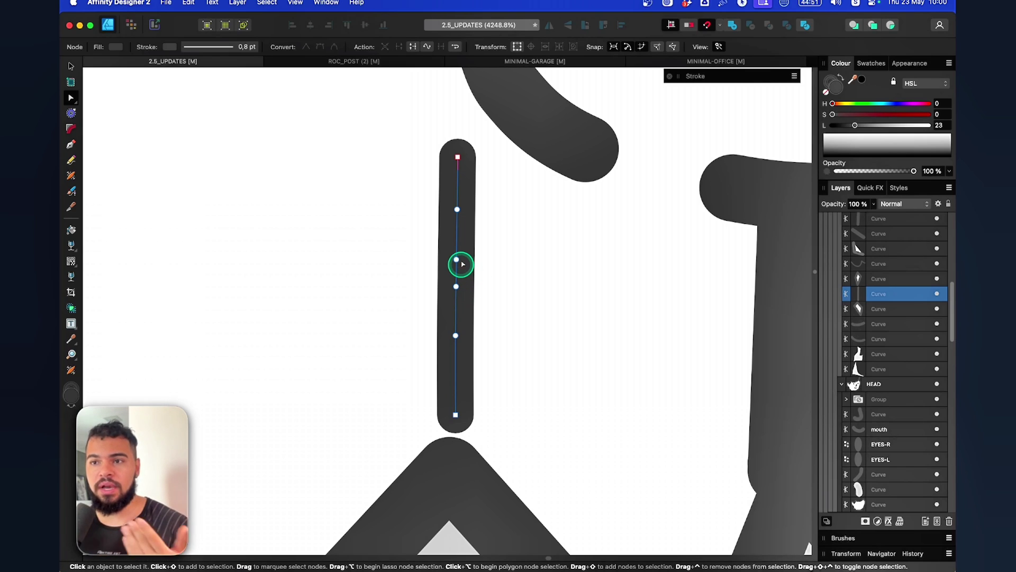
pyautogui.moveTo(454, 213)
pyautogui.mouseDown()
pyautogui.moveTo(446, 212)
pyautogui.moveTo(431, 268)
pyautogui.moveTo(497, 349)
pyautogui.mouseUp()
pyautogui.press('Delete')
pyautogui.click(445, 213)
pyautogui.press('Delete')
pyautogui.moveTo(456, 419)
pyautogui.mouseDown()
pyautogui.moveTo(413, 412)
pyautogui.moveTo(446, 413)
pyautogui.mouseUp()
pyautogui.scroll(-2, 446, 368)
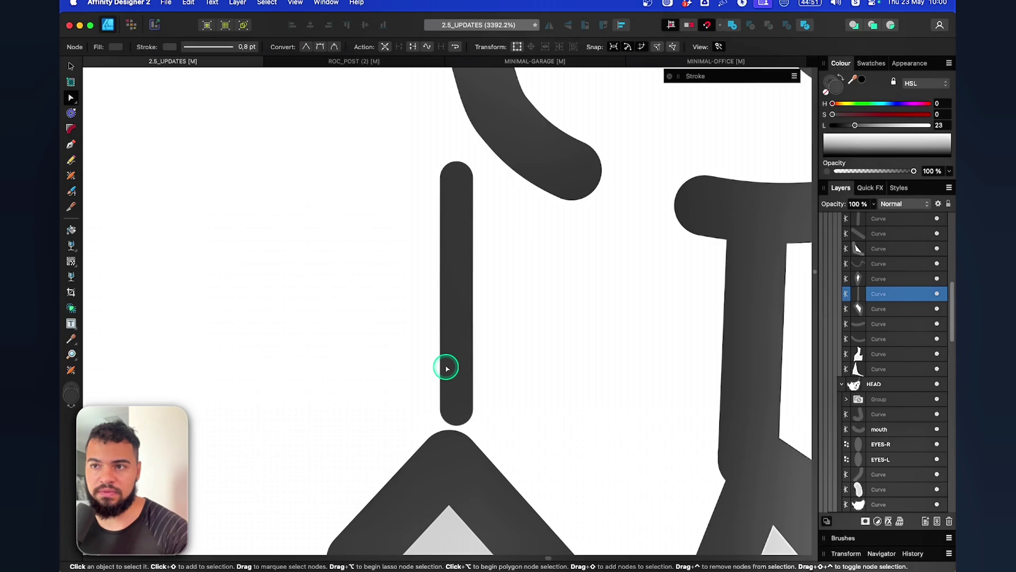
pyautogui.scroll(-5, 446, 368)
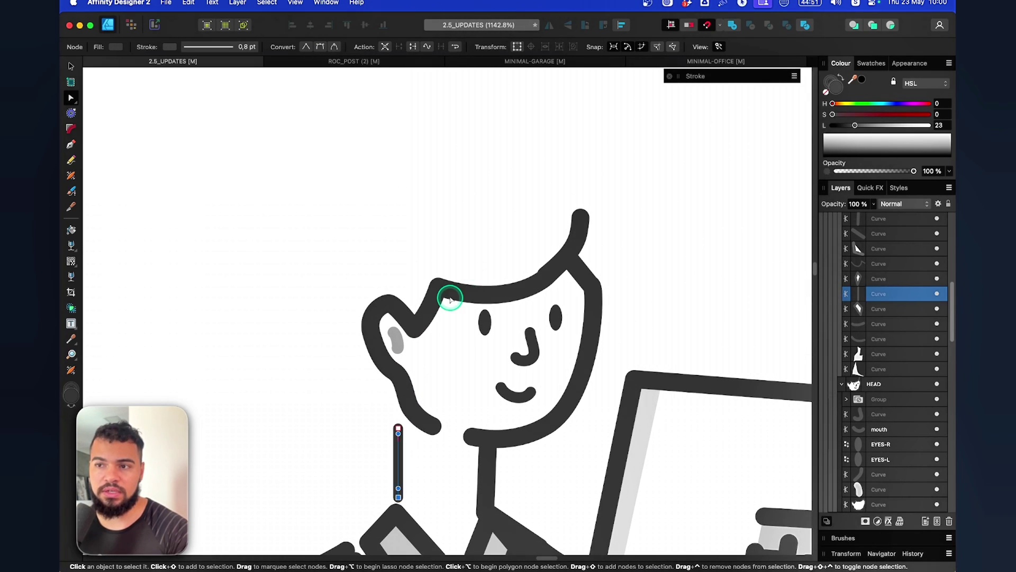
# Draw a curly, cloud-shaped hair outline freehand around the head with the Pencil.
pyautogui.scroll(-2, 420, 344)
pyautogui.press('n')
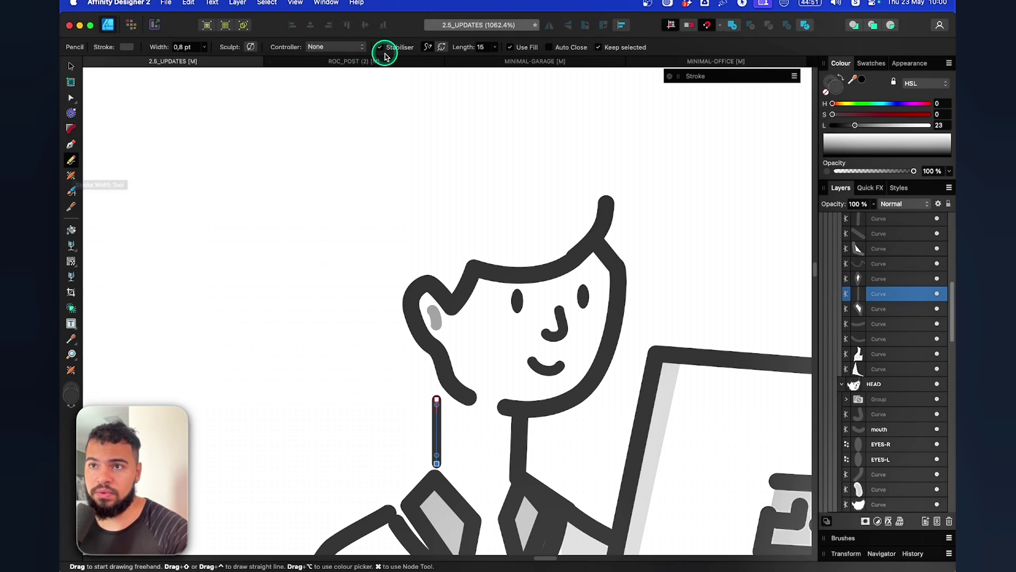
pyautogui.scroll(3, 364, 253)
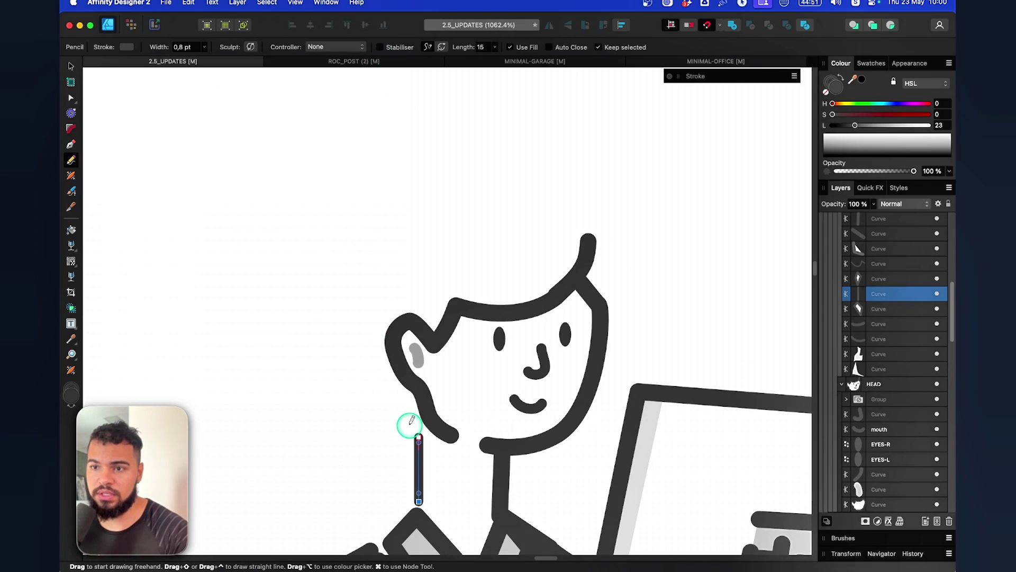
pyautogui.moveTo(410, 425)
pyautogui.mouseDown()
pyautogui.moveTo(363, 430)
pyautogui.moveTo(358, 396)
pyautogui.moveTo(345, 397)
pyautogui.moveTo(311, 349)
pyautogui.moveTo(331, 329)
pyautogui.moveTo(307, 298)
pyautogui.moveTo(352, 223)
pyautogui.moveTo(372, 235)
pyautogui.moveTo(369, 208)
pyautogui.moveTo(424, 142)
pyautogui.moveTo(469, 167)
pyautogui.moveTo(475, 149)
pyautogui.moveTo(553, 126)
pyautogui.moveTo(574, 175)
pyautogui.moveTo(637, 205)
pyautogui.moveTo(620, 236)
pyautogui.moveTo(626, 256)
pyautogui.moveTo(582, 268)
pyautogui.mouseUp()
# Set the new hair shape's fill to None.
pyautogui.click(826, 93)
pyautogui.hscroll(3, 601, 297)
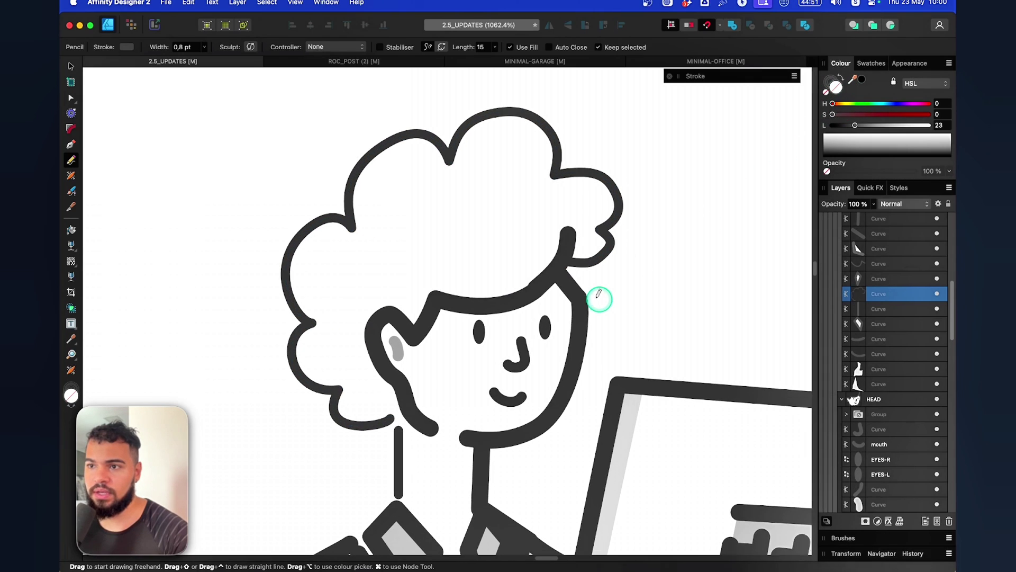
pyautogui.scroll(-2, 539, 288)
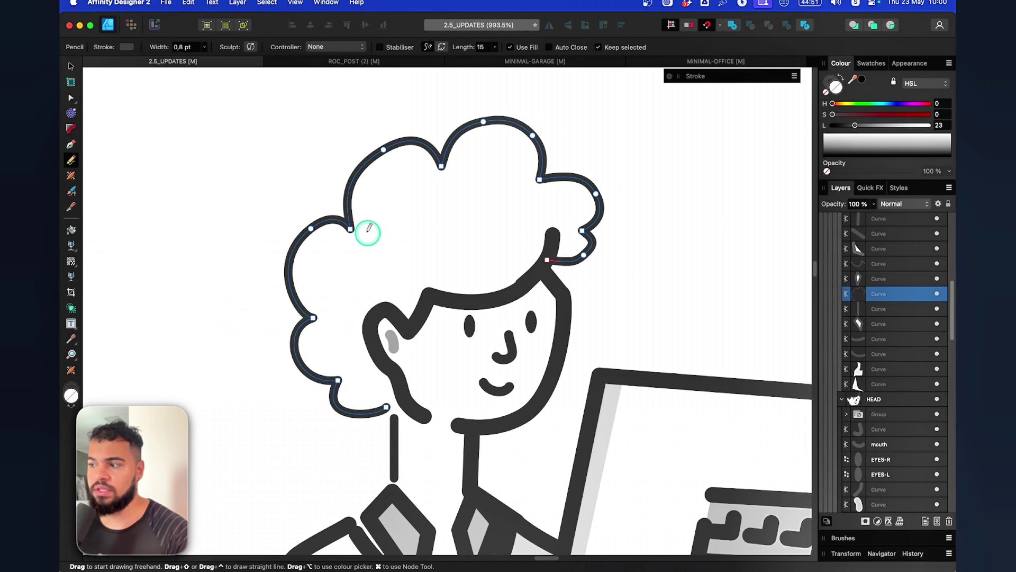
pyautogui.scroll(2, 344, 249)
pyautogui.hscroll(2, 363, 274)
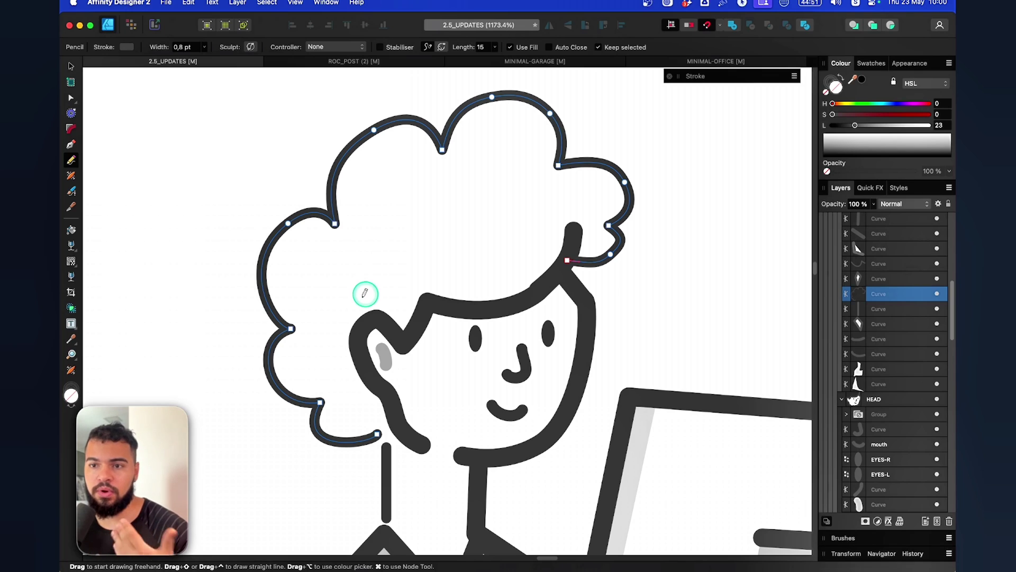
pyautogui.scroll(-2, 317, 339)
pyautogui.scroll(3, 328, 323)
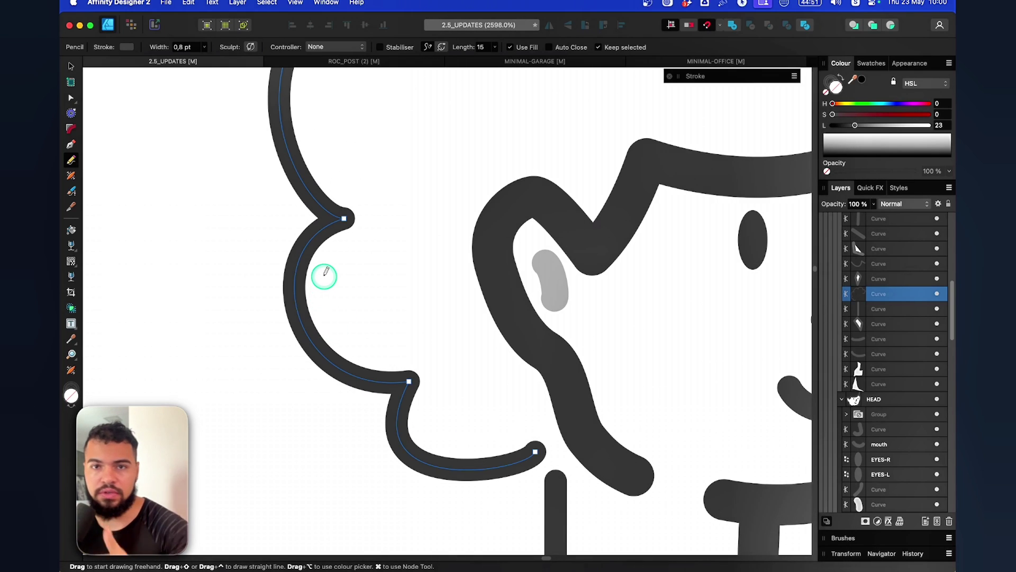
pyautogui.hscroll(2, 360, 280)
pyautogui.scroll(-5, 374, 264)
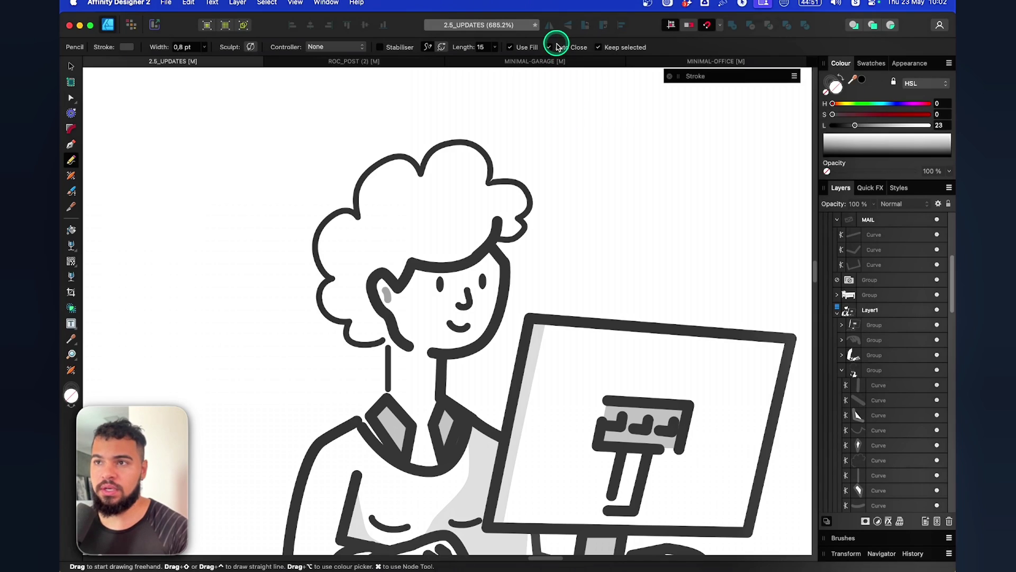
# Draw a freehand oval right of the hair with the Pencil, letting Auto Close join its ends.
pyautogui.scroll(5, 544, 200)
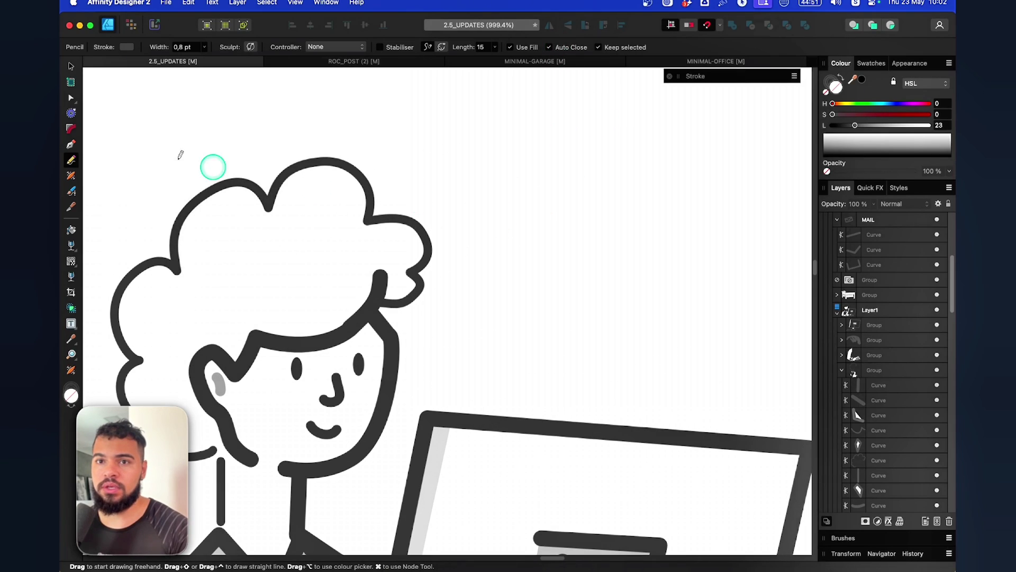
pyautogui.click(71, 160)
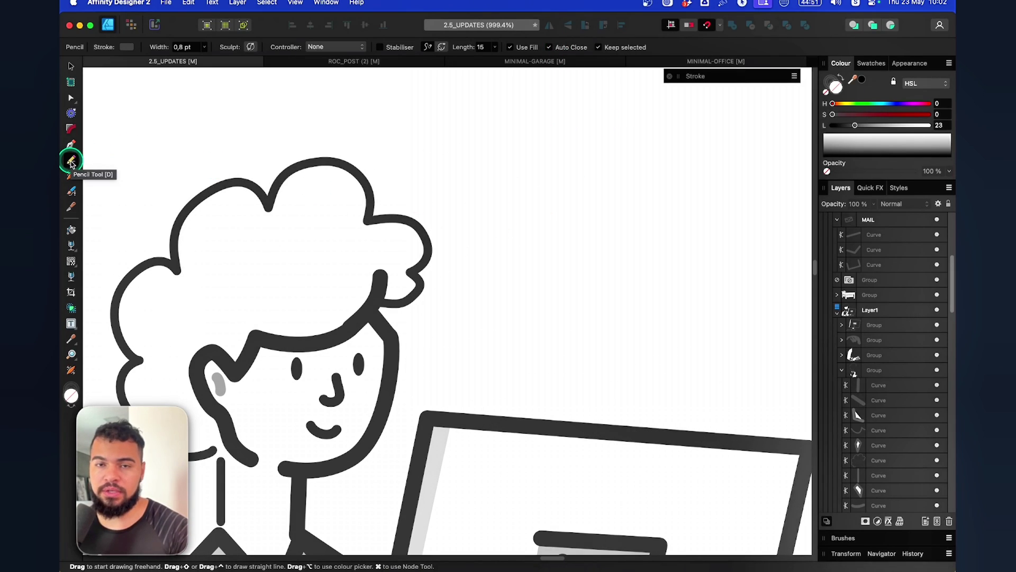
pyautogui.scroll(3, 482, 217)
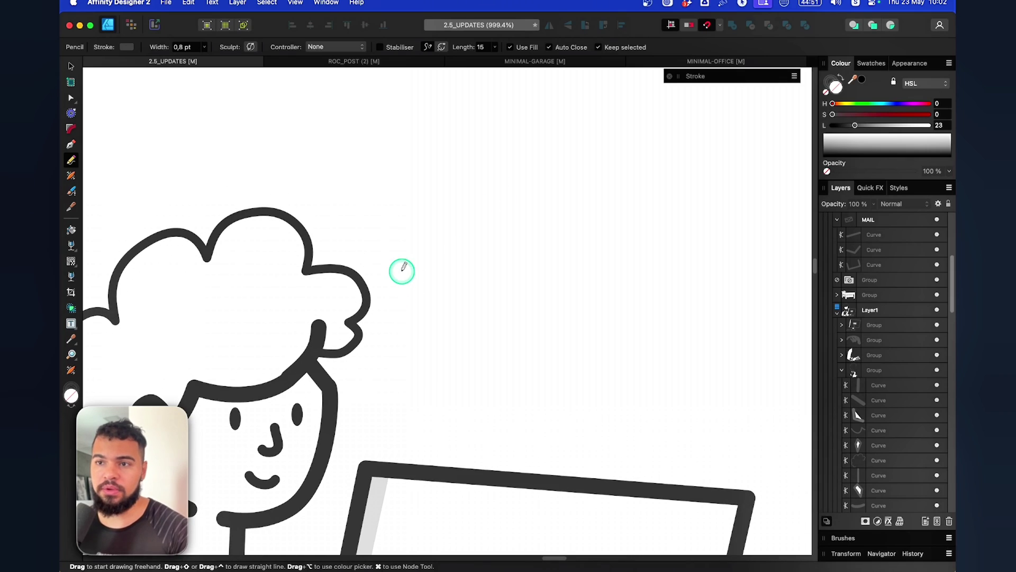
pyautogui.hscroll(4, 435, 258)
pyautogui.scroll(2, 394, 245)
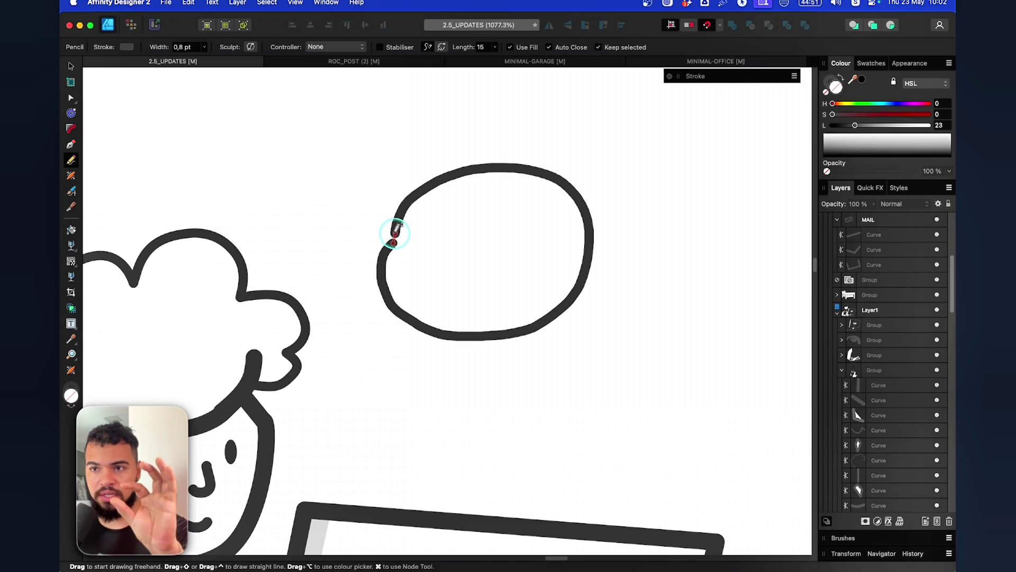
pyautogui.moveTo(395, 233); pyautogui.dragTo(394, 233)
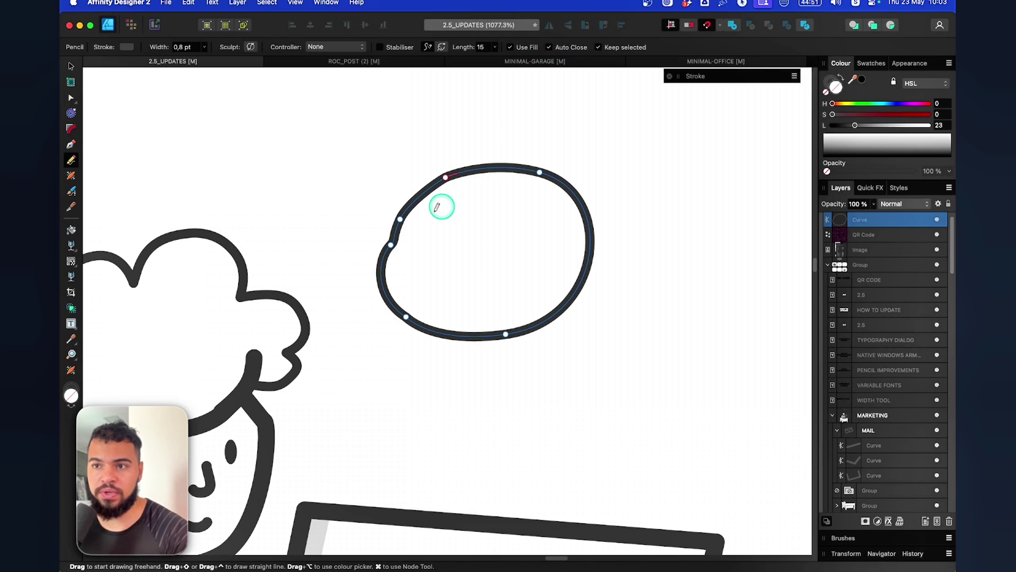
pyautogui.scroll(5, 388, 306)
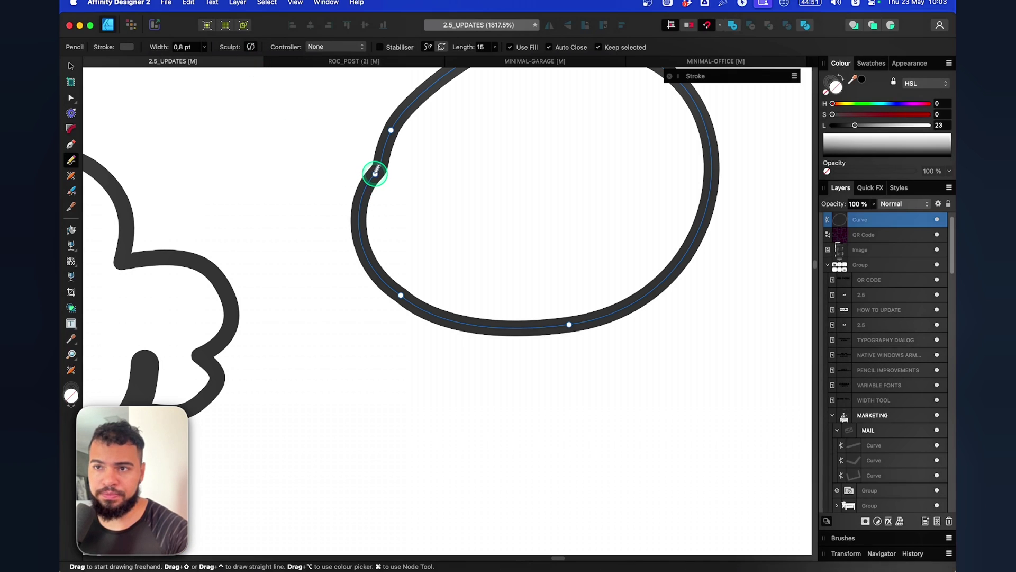
# Sculpt a pointed speech-bubble tail onto the oval, undoing and redrawing it once.
pyautogui.moveTo(375, 172)
pyautogui.mouseDown()
pyautogui.moveTo(303, 283)
pyautogui.moveTo(389, 282)
pyautogui.mouseUp()
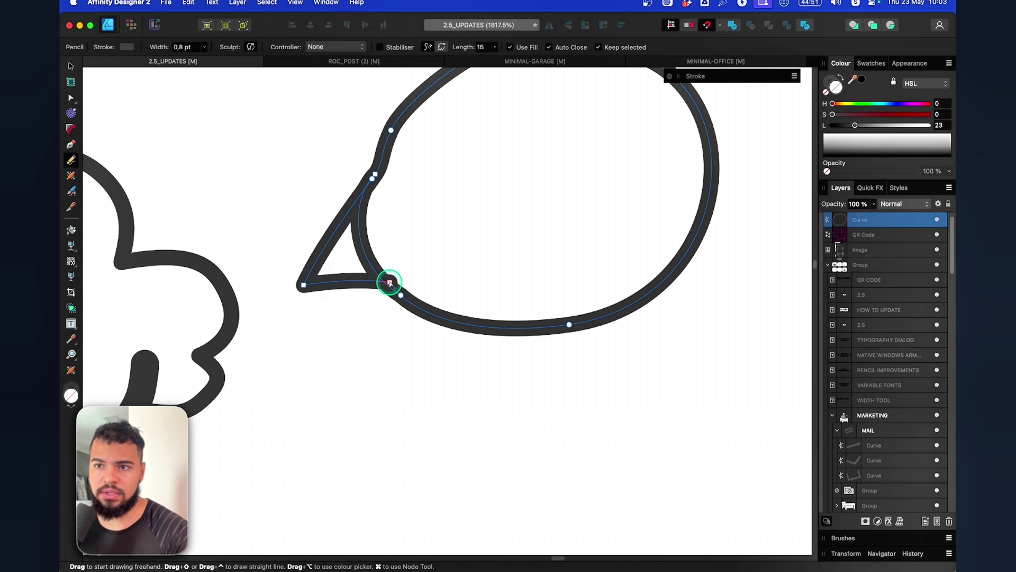
pyautogui.press('super+z')
pyautogui.moveTo(376, 170)
pyautogui.mouseDown()
pyautogui.moveTo(337, 284)
pyautogui.moveTo(388, 314)
pyautogui.moveTo(429, 309)
pyautogui.mouseUp()
pyautogui.scroll(5, 428, 309)
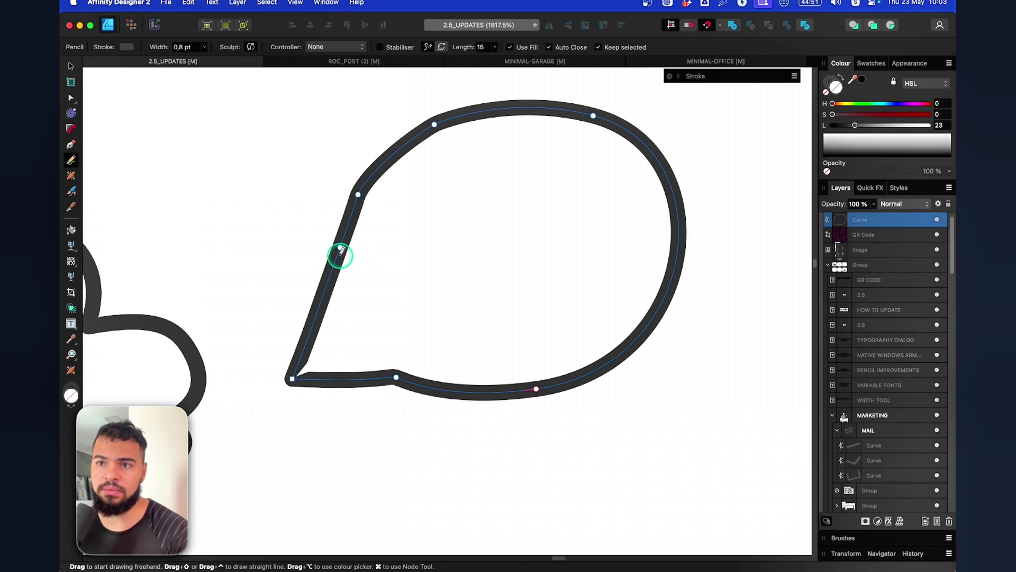
# Add rounded bumps to the bubble's upper-left, top and lower-right edges.
pyautogui.moveTo(332, 222)
pyautogui.mouseDown()
pyautogui.moveTo(350, 174)
pyautogui.moveTo(410, 136)
pyautogui.mouseUp()
pyautogui.scroll(5, 411, 136)
pyautogui.hscroll(5, 411, 136)
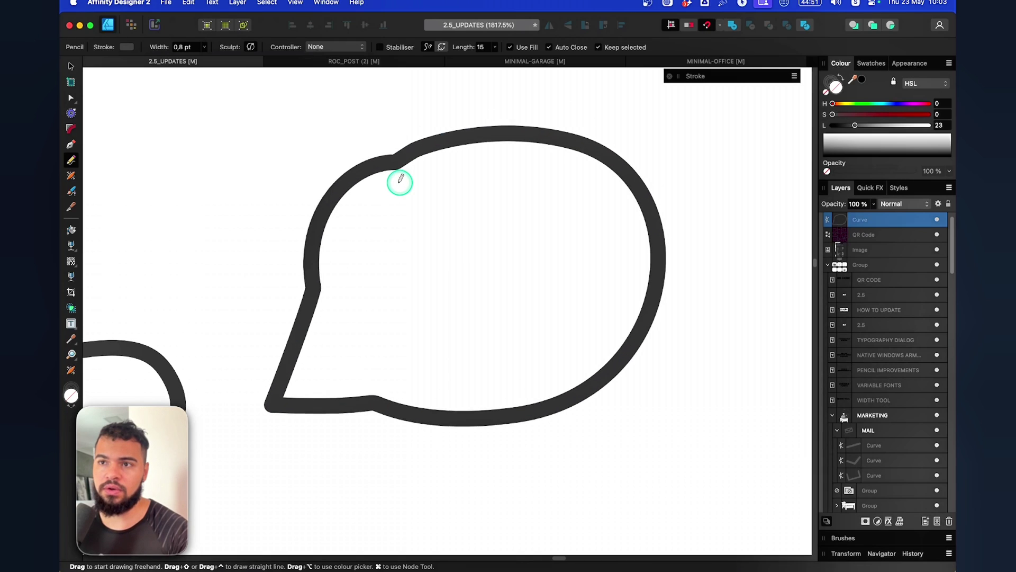
pyautogui.moveTo(339, 216)
pyautogui.mouseDown()
pyautogui.moveTo(356, 182)
pyautogui.moveTo(405, 160)
pyautogui.moveTo(447, 195)
pyautogui.mouseUp()
pyautogui.scroll(-2, 505, 373)
pyautogui.hscroll(1, 505, 374)
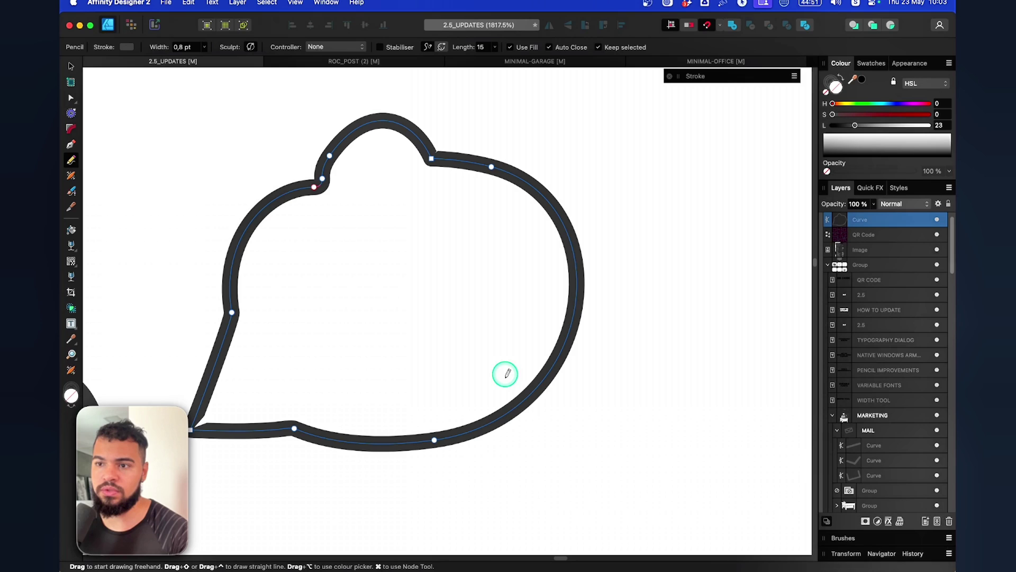
pyautogui.scroll(3, 502, 418)
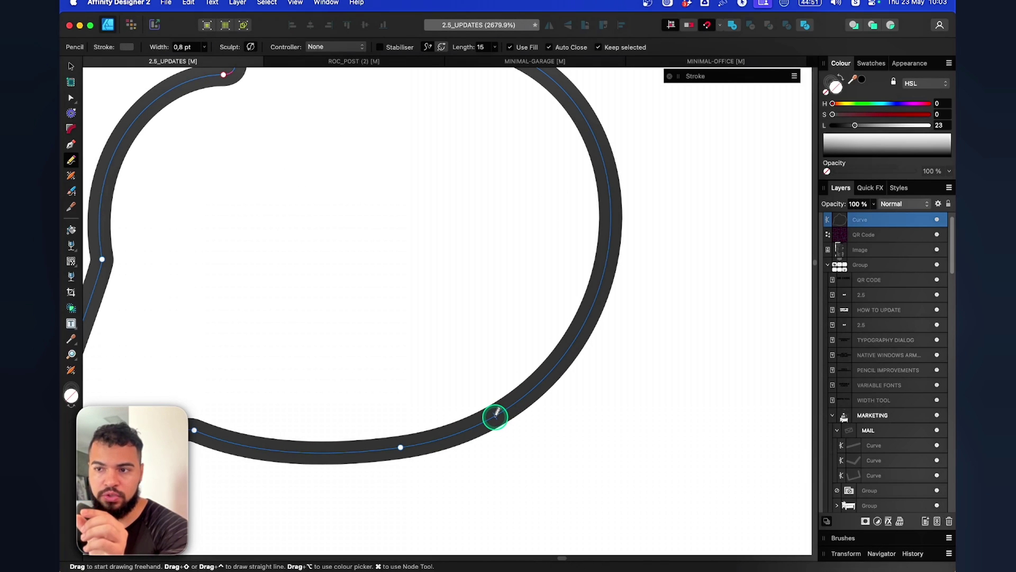
pyautogui.moveTo(498, 417)
pyautogui.mouseDown()
pyautogui.moveTo(544, 413)
pyautogui.moveTo(564, 352)
pyautogui.mouseUp()
# Delete the speech-bubble curve.
pyautogui.scroll(-3, 494, 356)
pyautogui.hscroll(-1, 477, 345)
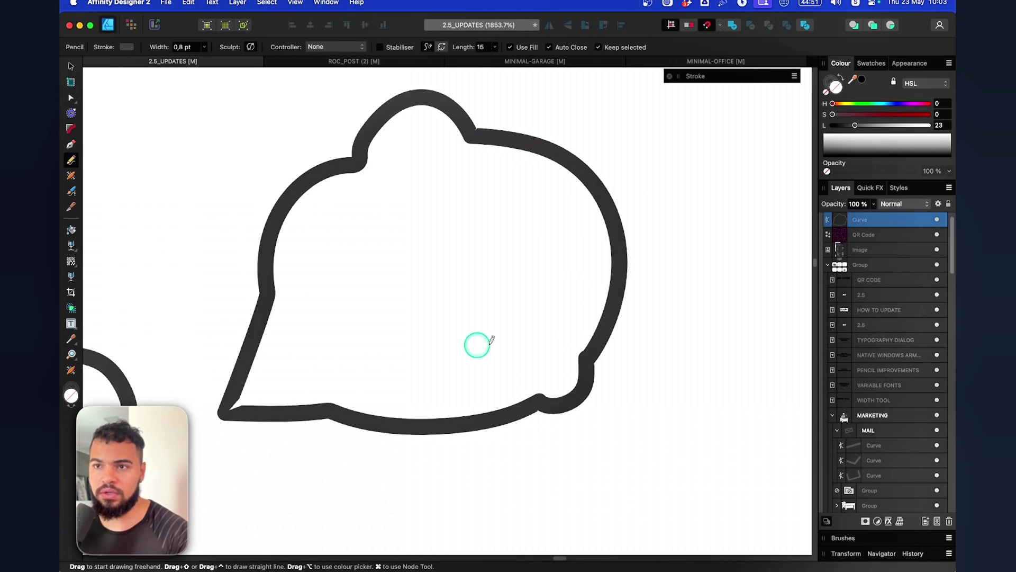
pyautogui.press('Delete')
pyautogui.scroll(-5, 455, 343)
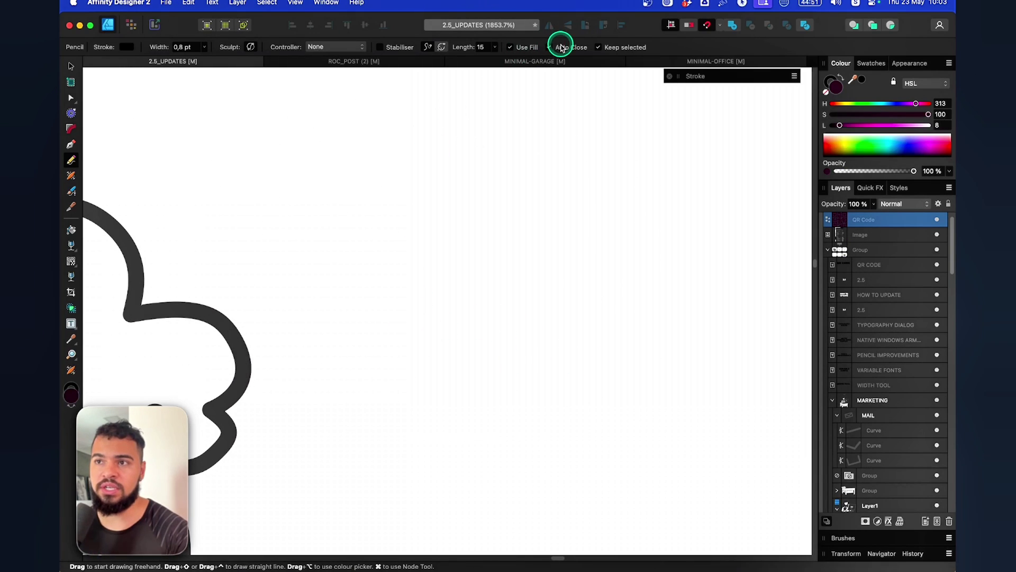
# Draw a pencil teardrop on the blank canvas, then a small teardrop loop by the character's forehead.
pyautogui.moveTo(338, 337)
pyautogui.mouseDown()
pyautogui.moveTo(410, 195)
pyautogui.moveTo(486, 164)
pyautogui.moveTo(559, 184)
pyautogui.moveTo(594, 236)
pyautogui.moveTo(590, 288)
pyautogui.moveTo(553, 335)
pyautogui.moveTo(506, 356)
pyautogui.moveTo(434, 359)
pyautogui.moveTo(345, 343)
pyautogui.mouseUp()
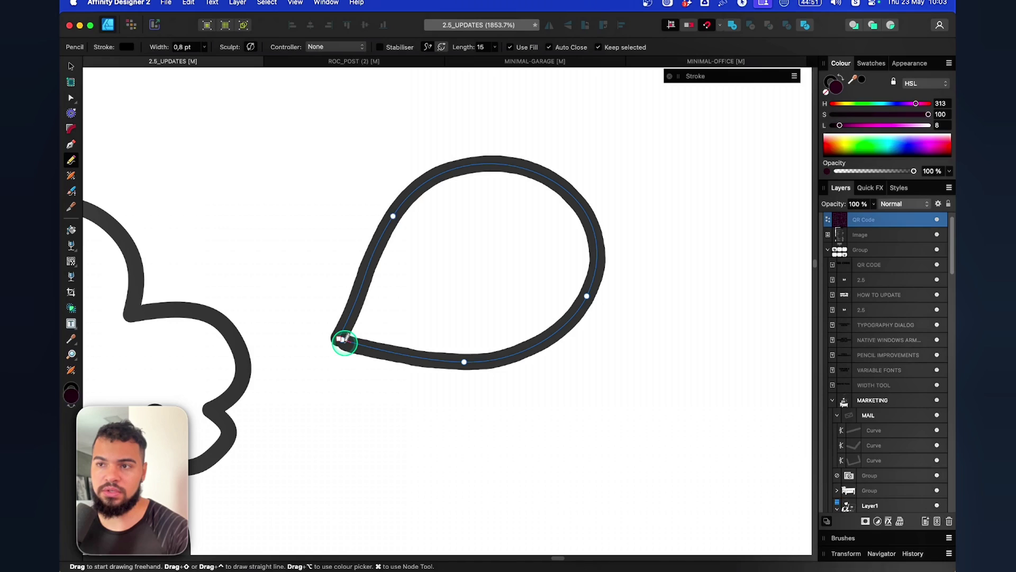
pyautogui.hscroll(-5, 388, 336)
pyautogui.scroll(-10, 352, 252)
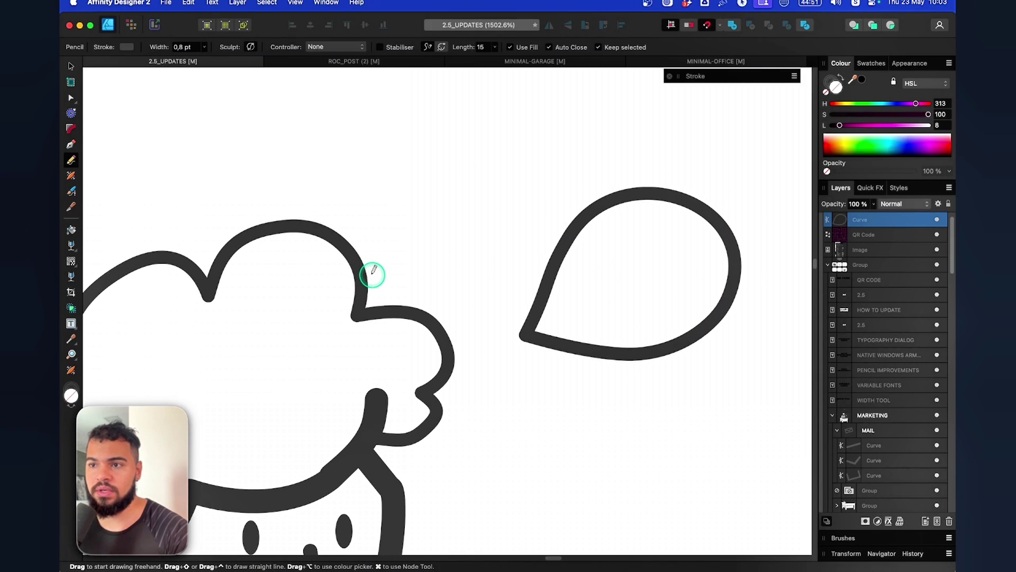
pyautogui.moveTo(405, 186)
pyautogui.mouseDown()
pyautogui.moveTo(395, 247)
pyautogui.moveTo(418, 252)
pyautogui.moveTo(404, 182)
pyautogui.mouseUp()
pyautogui.press('v')
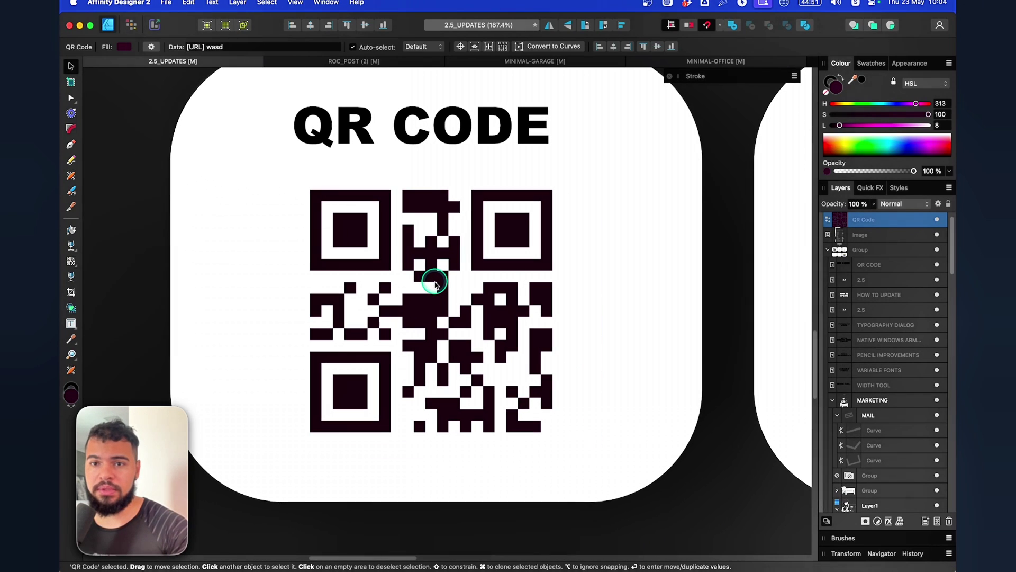
# Pick the QR Code Tool from the shape tools and delete the existing QR code.
pyautogui.click(72, 261)
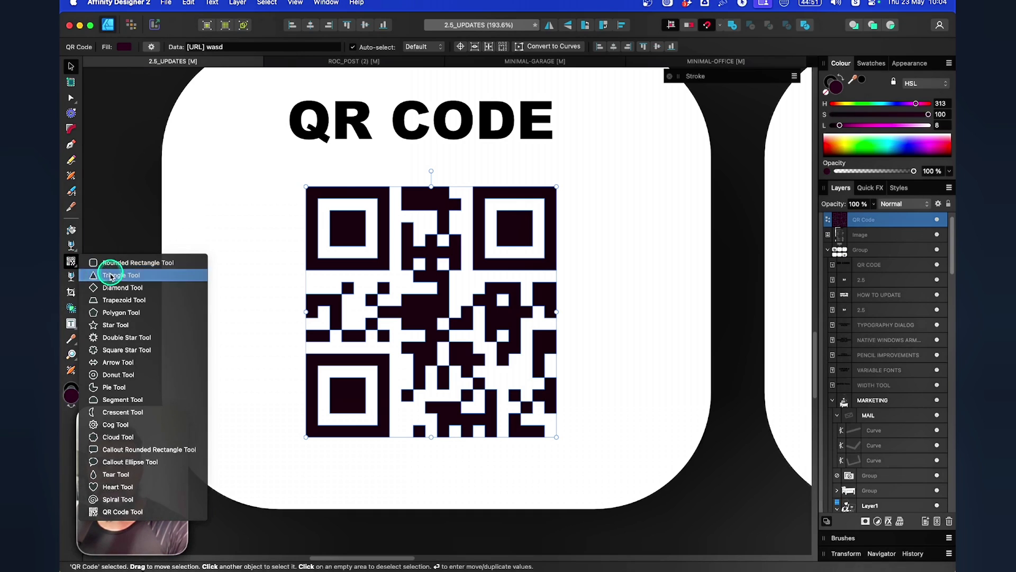
pyautogui.click(123, 516)
pyautogui.press('v')
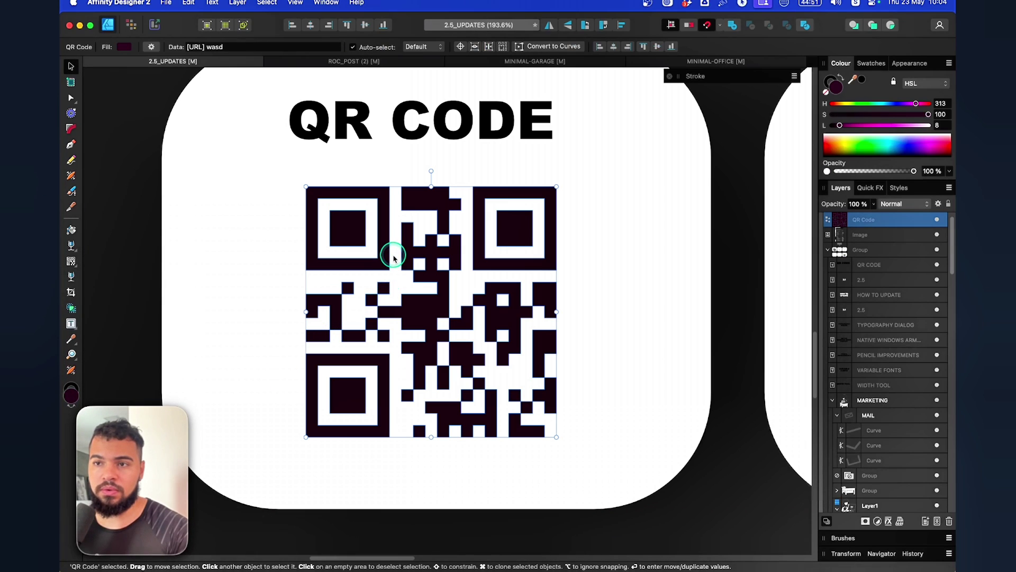
pyautogui.press('Delete')
# Draw a new QR code under the QR CODE heading and open its Data settings.
pyautogui.click(71, 261)
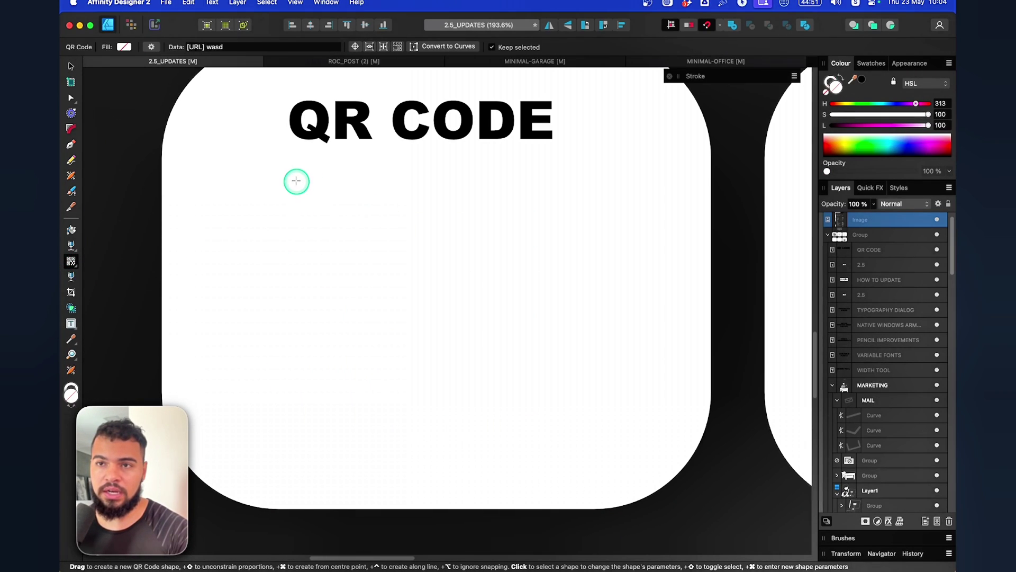
pyautogui.moveTo(296, 181); pyautogui.dragTo(579, 461)
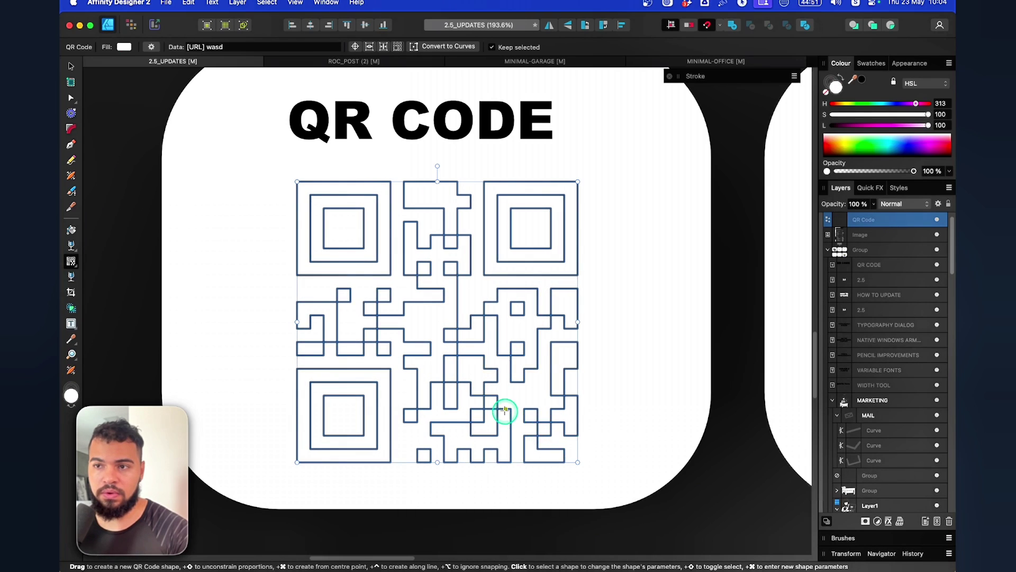
pyautogui.scroll(-2, 503, 411)
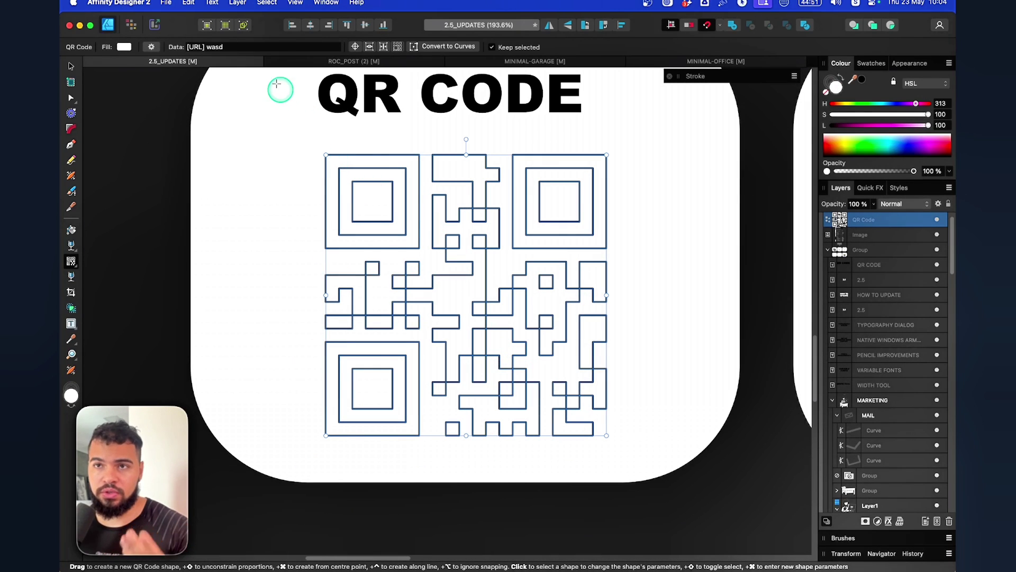
pyautogui.scroll(1, 458, 272)
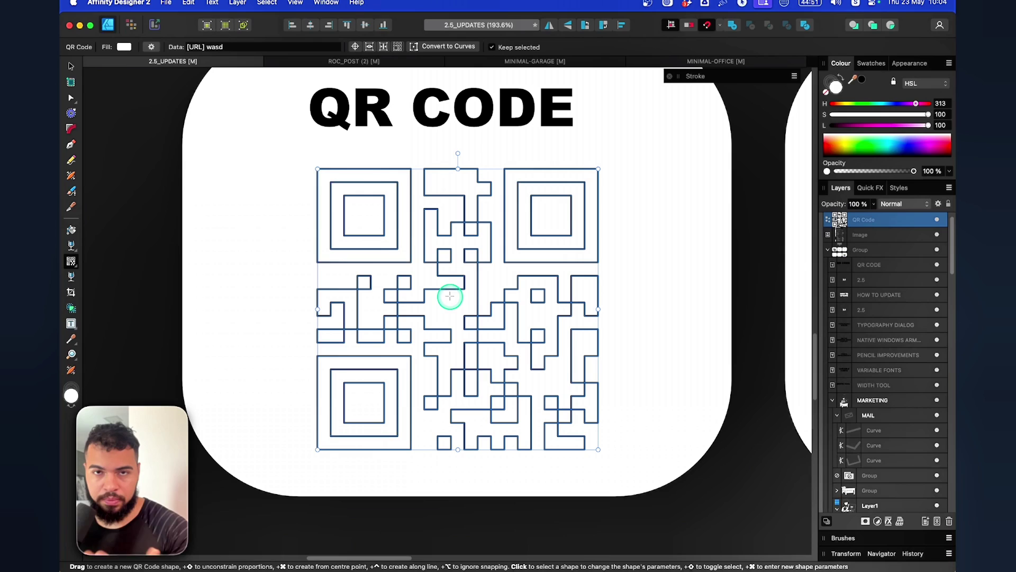
pyautogui.click(227, 46)
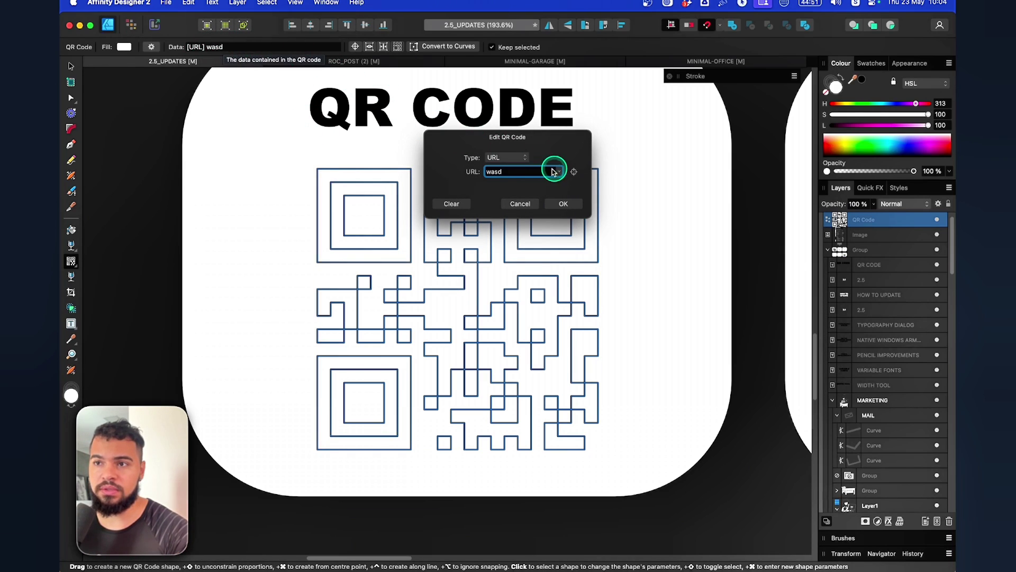
pyautogui.doubleClick(526, 170)
pyautogui.moveTo(526, 171); pyautogui.dragTo(455, 173)
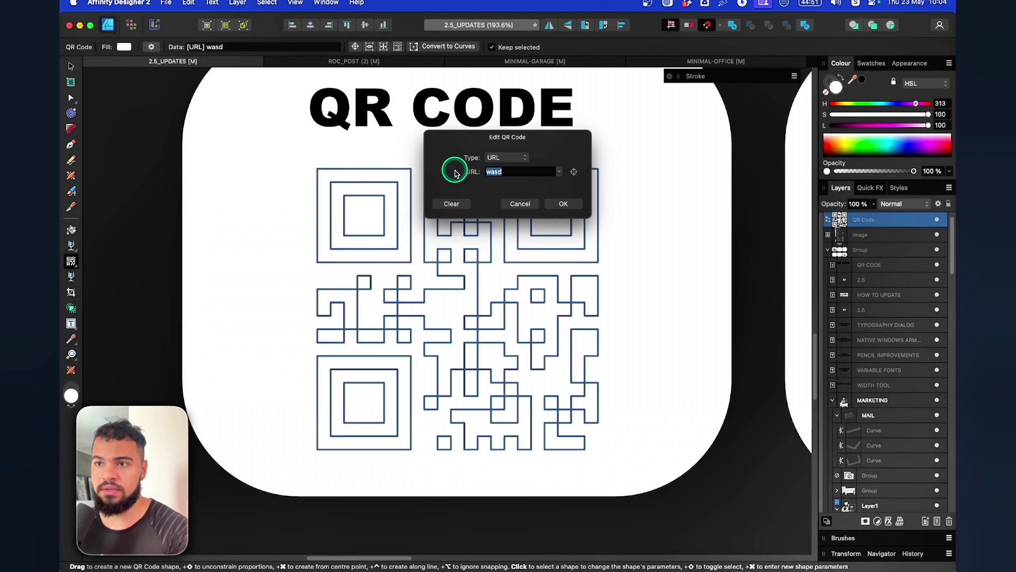
pyautogui.write('www.vec')
pyautogui.write('teezy.com')
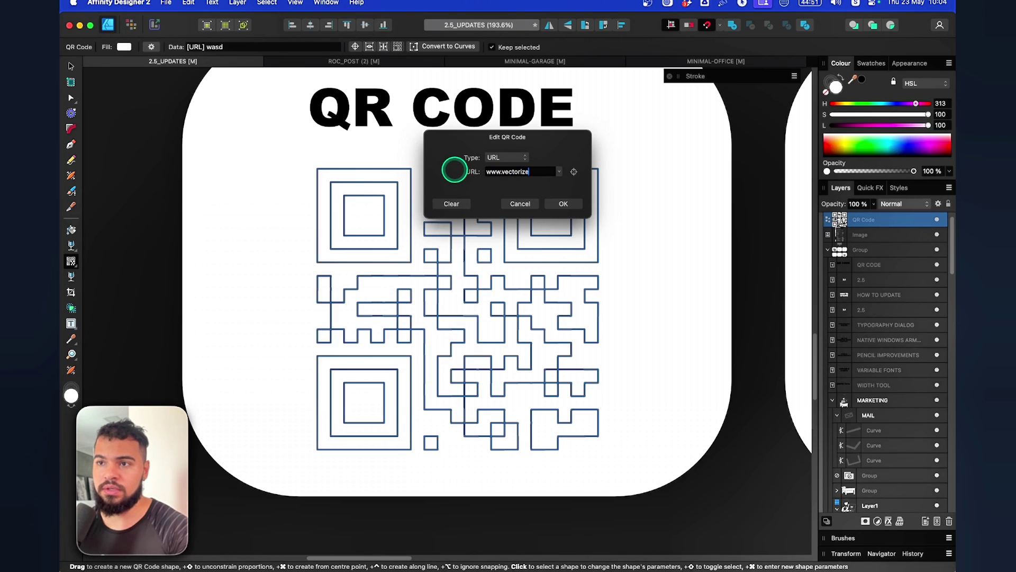
pyautogui.click(561, 204)
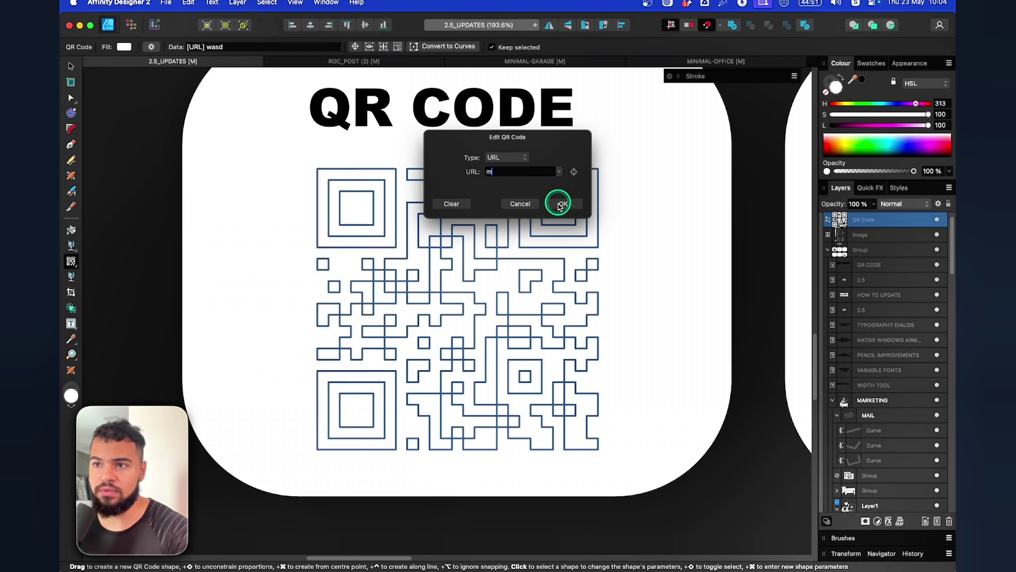
pyautogui.click(457, 258)
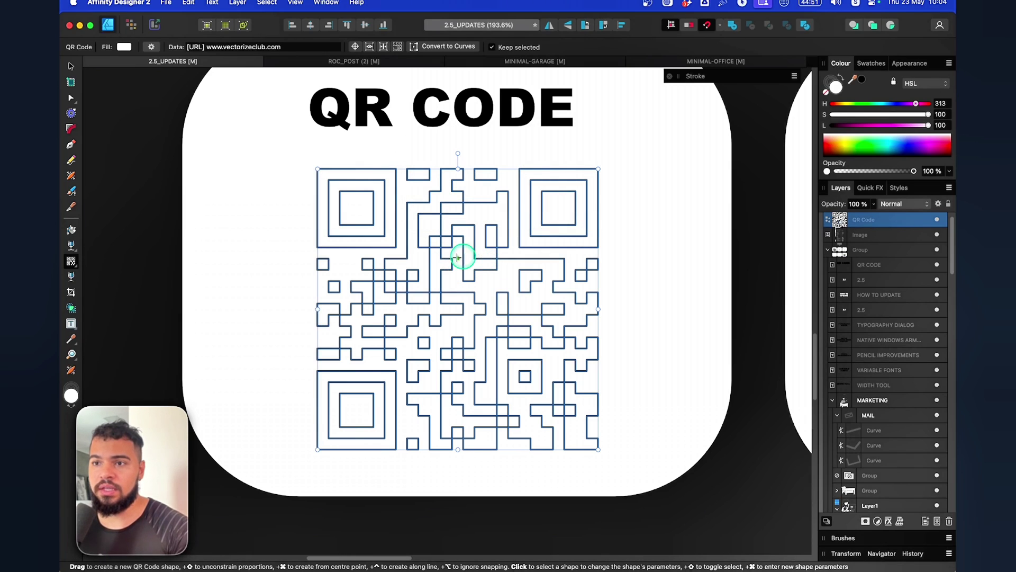
pyautogui.moveTo(850, 130); pyautogui.dragTo(837, 126)
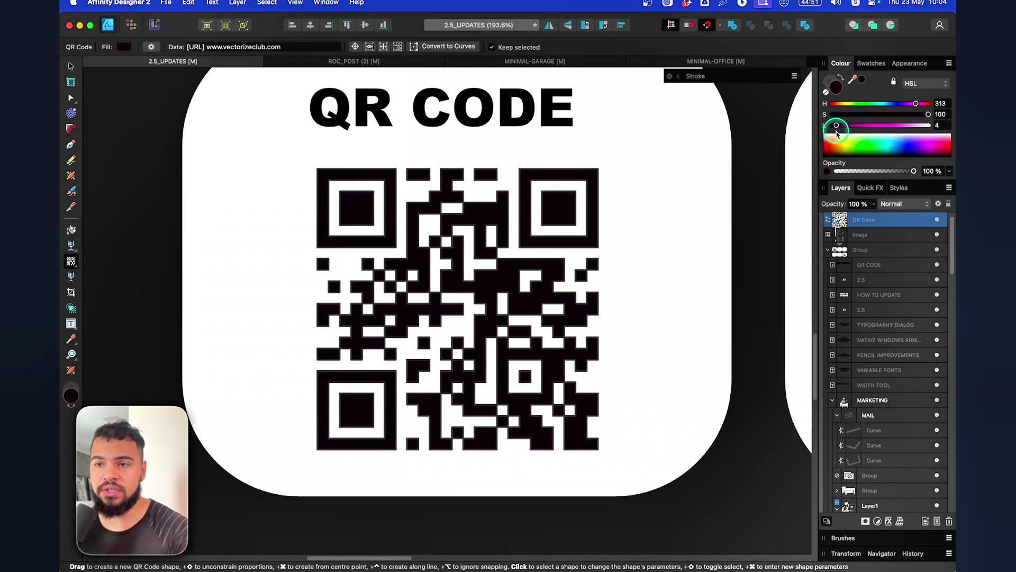
# Change the QR code's URL to 'a', then to 'b', and readjust the fill slider.
pyautogui.click(214, 47)
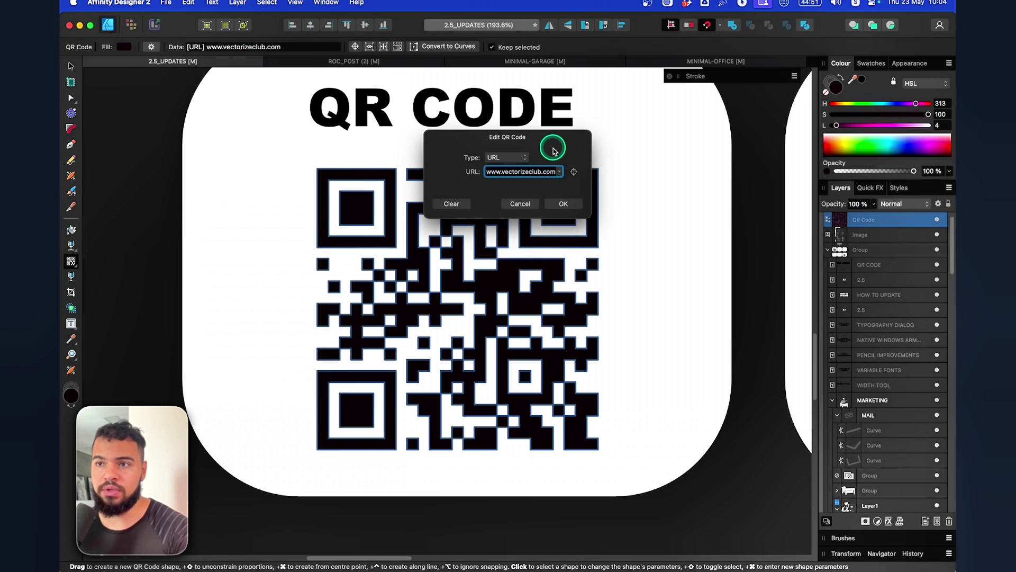
pyautogui.write('a')
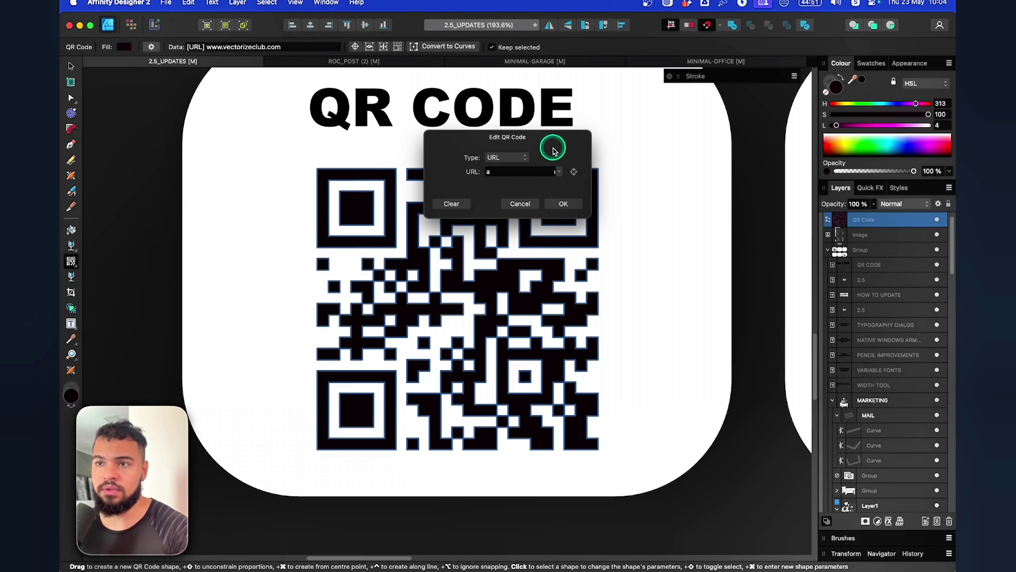
pyautogui.click(564, 204)
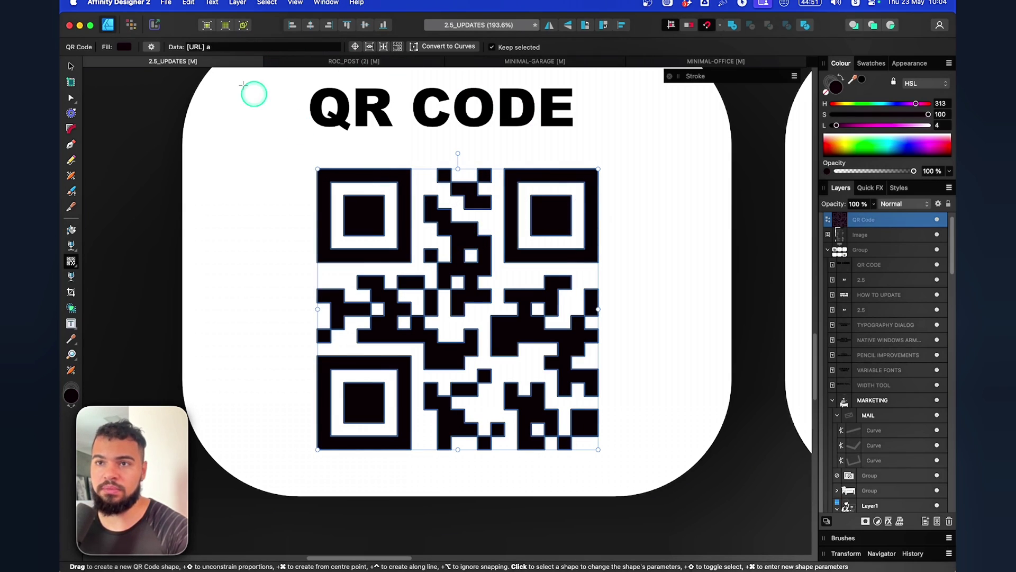
pyautogui.click(236, 46)
pyautogui.click(541, 179)
pyautogui.write('b')
pyautogui.click(562, 204)
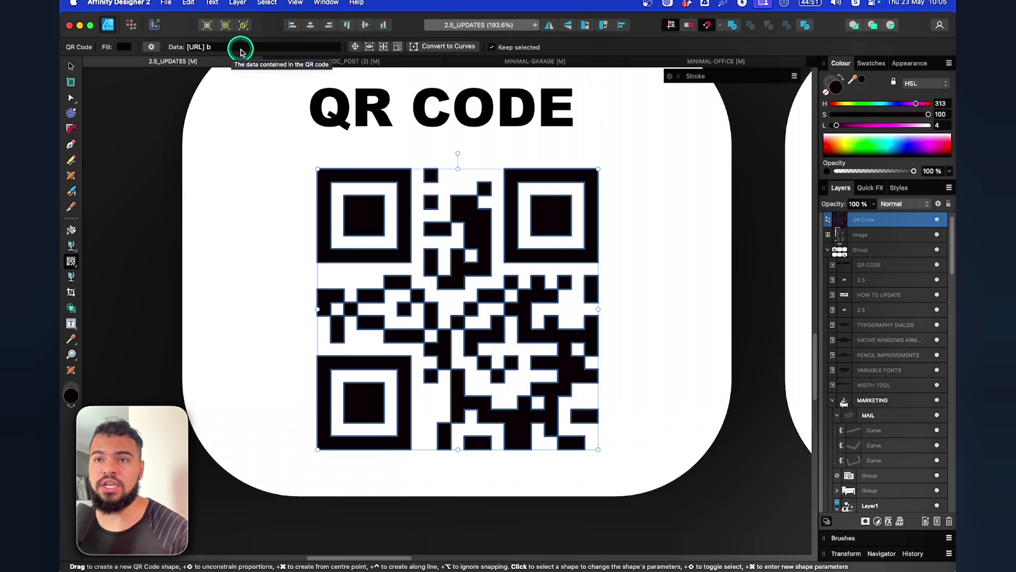
pyautogui.click(240, 51)
pyautogui.click(556, 199)
pyautogui.moveTo(837, 125)
pyautogui.mouseDown()
pyautogui.moveTo(879, 126)
pyautogui.moveTo(855, 129)
pyautogui.mouseUp()
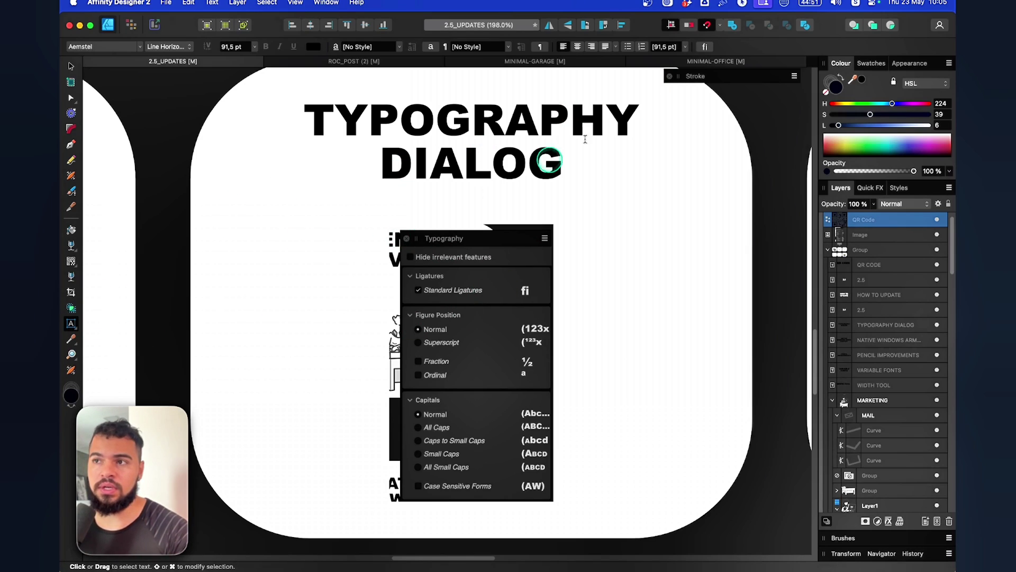
# Open the Typography panel on the TYPOGRAPHY DIALOG heading, try the small-caps options, then restore Normal capitals.
pyautogui.click(705, 48)
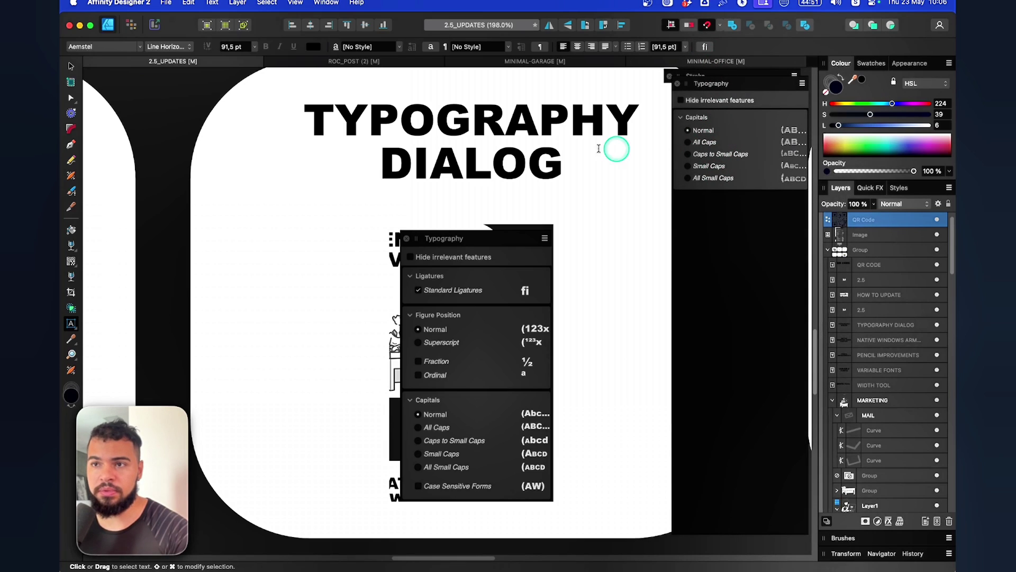
pyautogui.press('v')
pyautogui.click(488, 127)
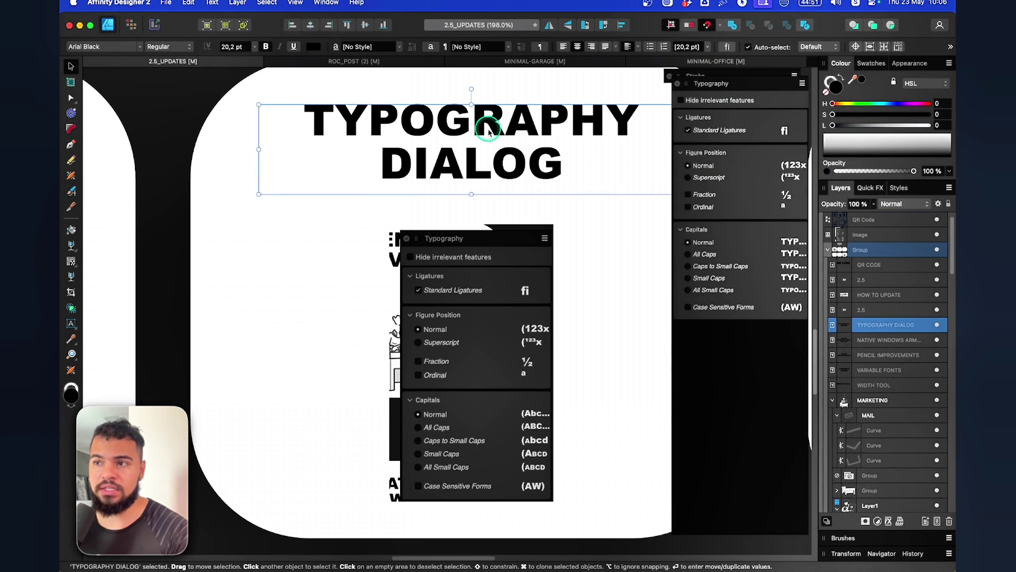
pyautogui.scroll(2, 487, 139)
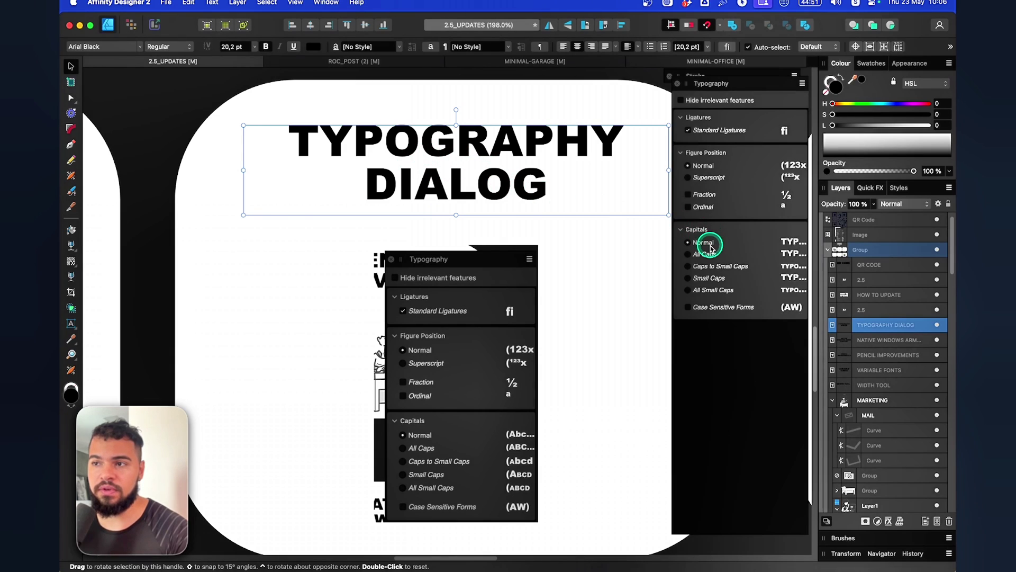
pyautogui.click(707, 267)
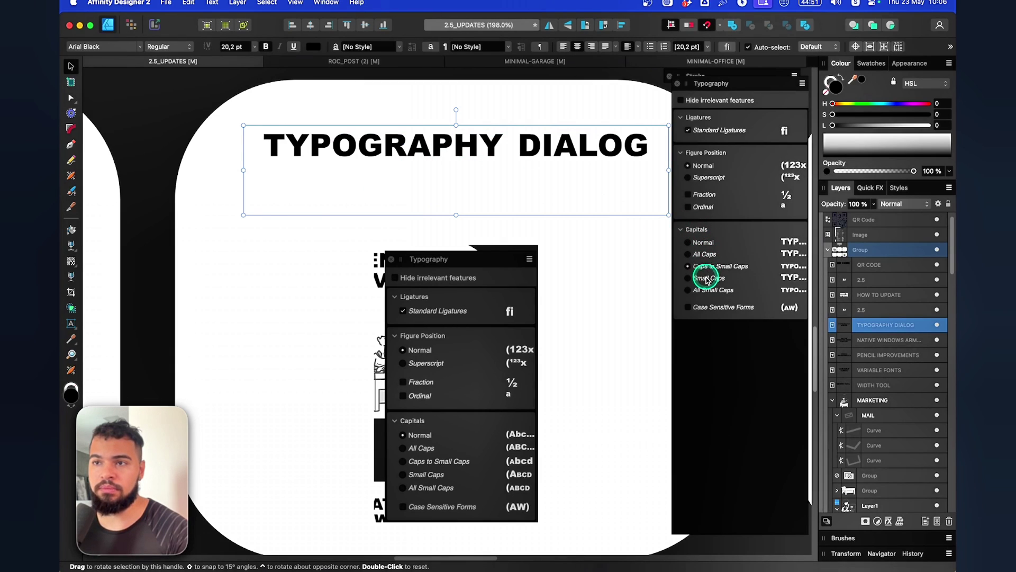
pyautogui.click(708, 278)
pyautogui.click(710, 290)
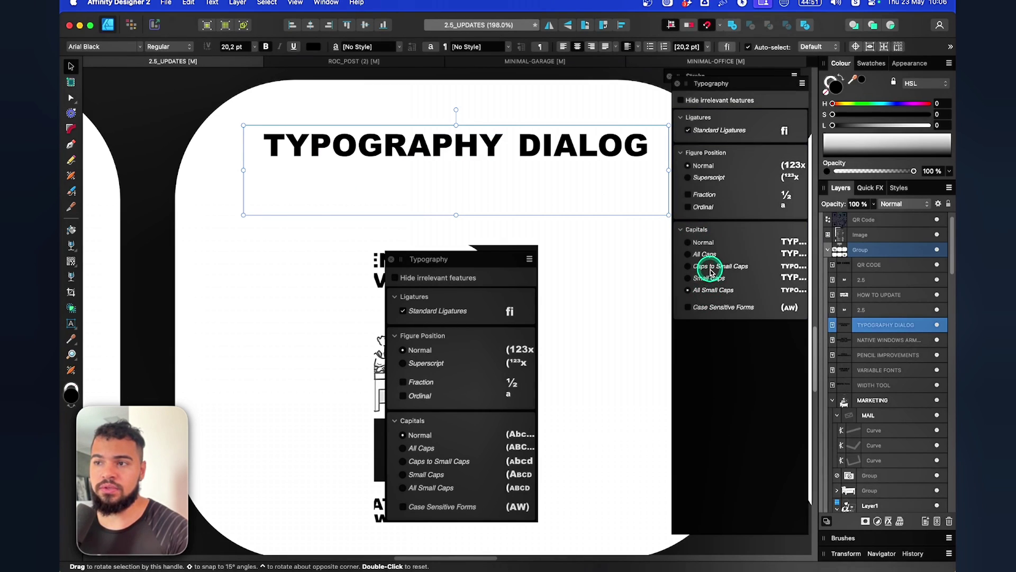
pyautogui.click(706, 245)
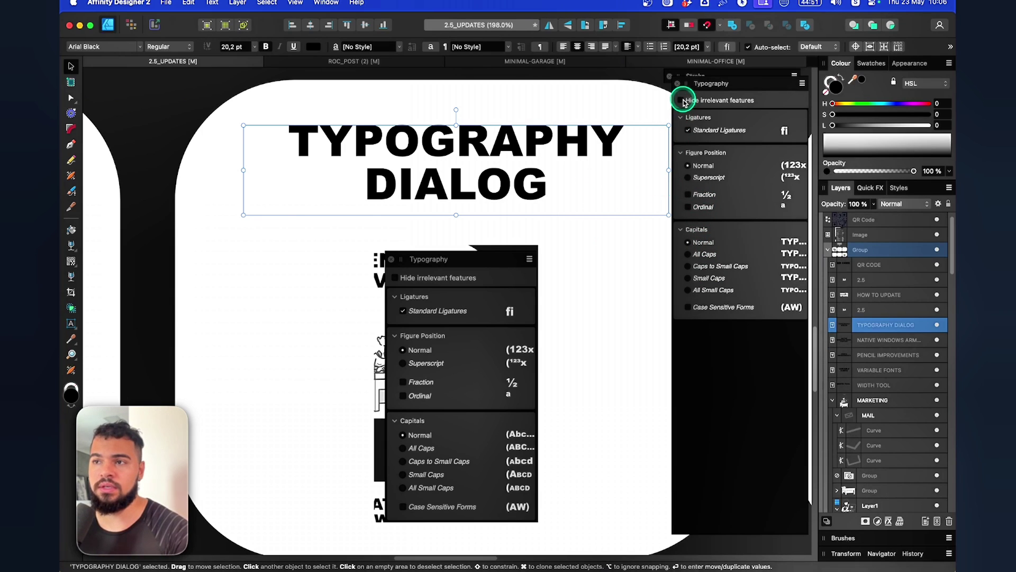
# Hide the Typography panel through the view settings, then reopen it.
pyautogui.hscroll(3, 584, 197)
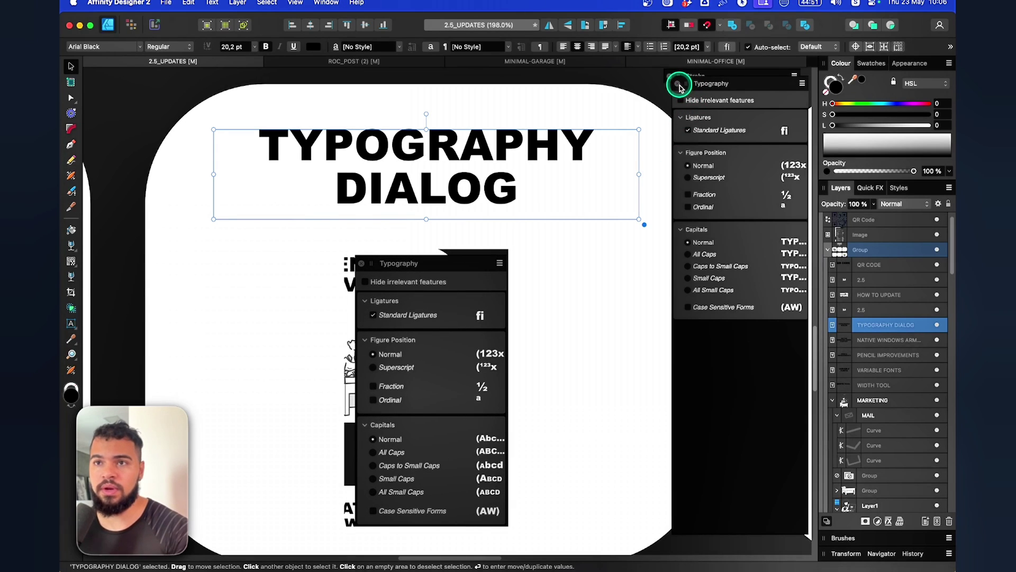
pyautogui.click(294, 3)
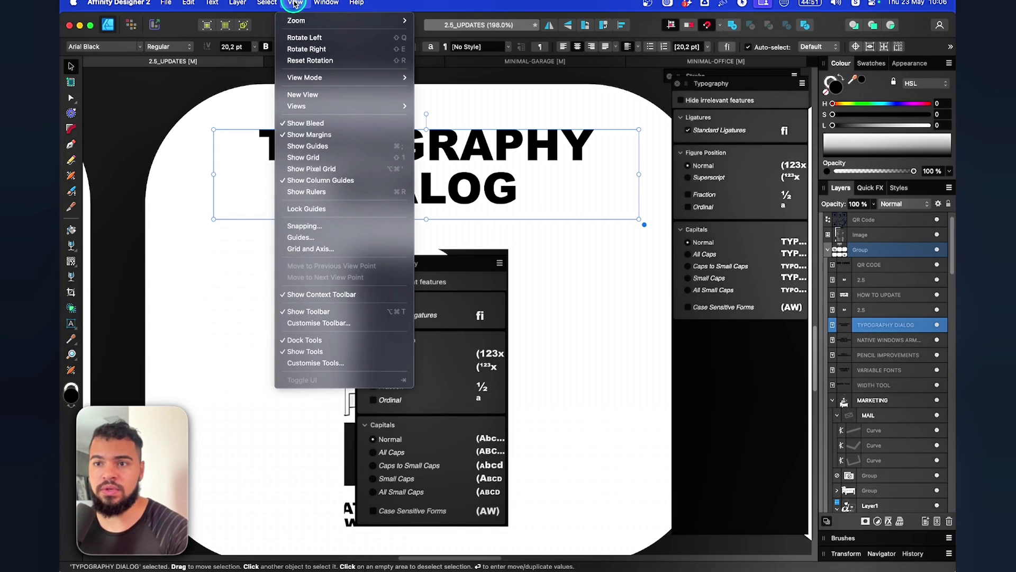
pyautogui.moveTo(324, 4)
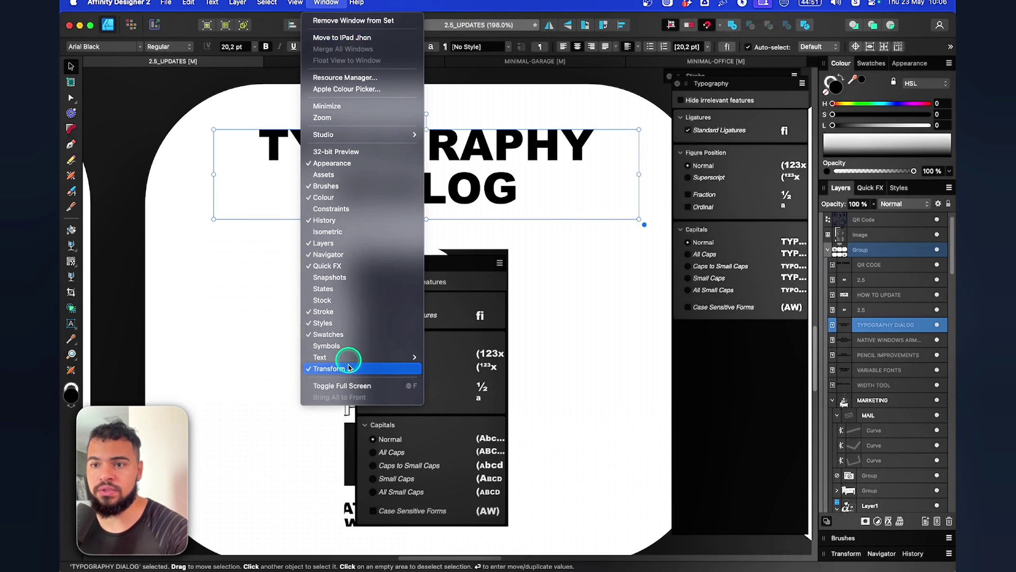
pyautogui.moveTo(379, 357)
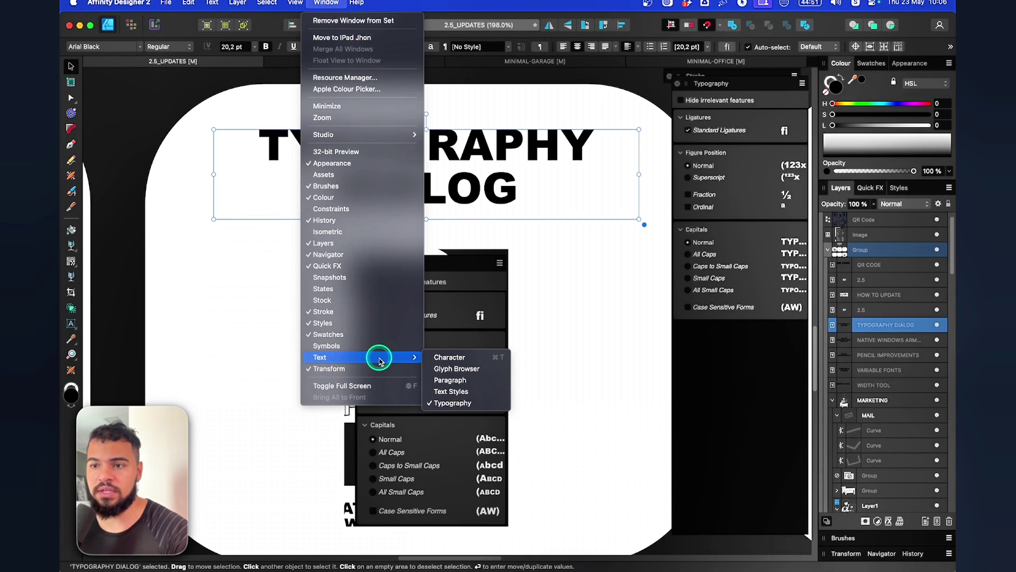
pyautogui.click(443, 403)
pyautogui.click(727, 47)
pyautogui.click(727, 47)
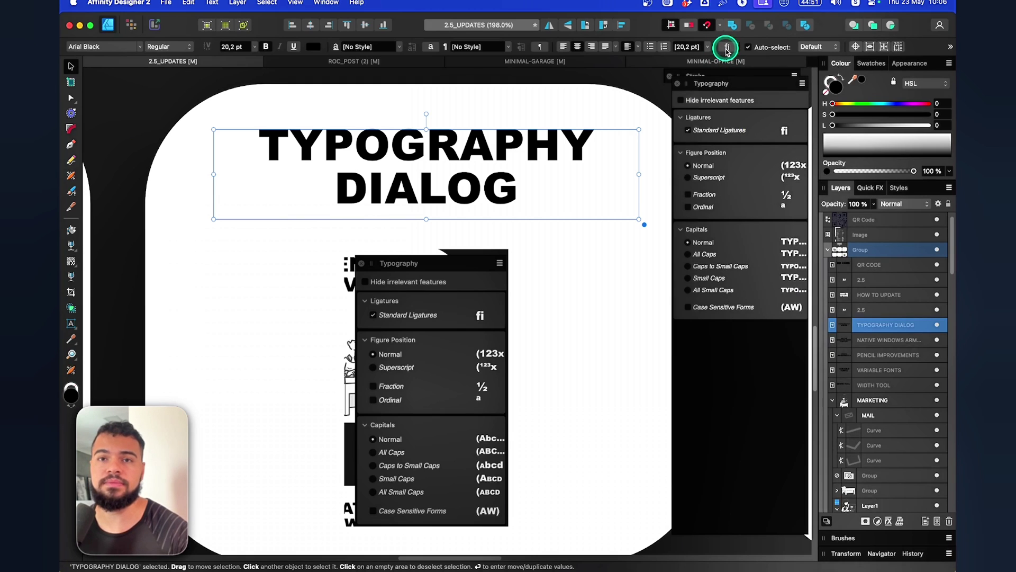
# Scroll to the NATIVE WINDOWS ARM64 SUPPORT slide and zoom in on its laptop mockup.
pyautogui.hscroll(10, 527, 244)
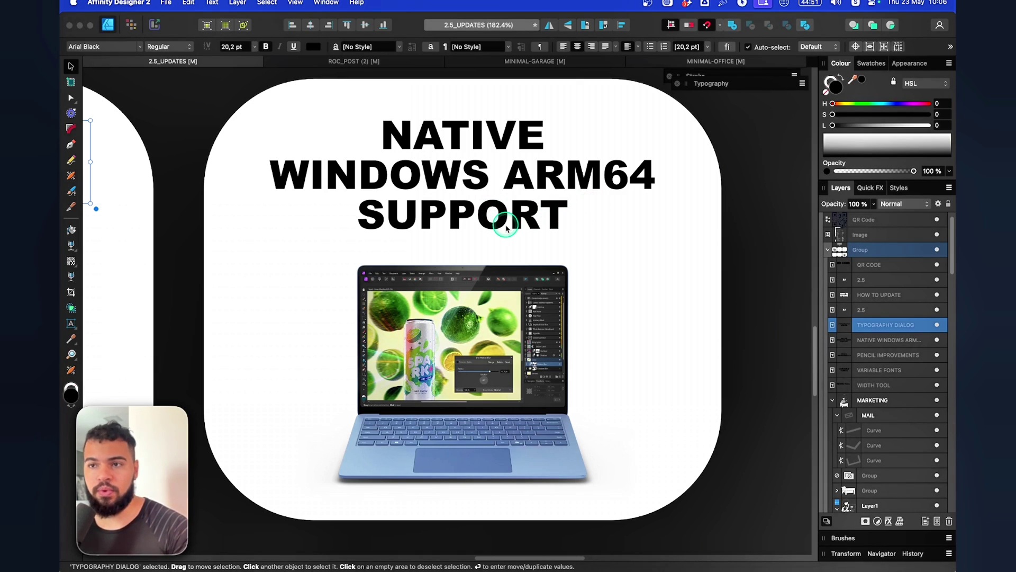
pyautogui.scroll(3, 461, 346)
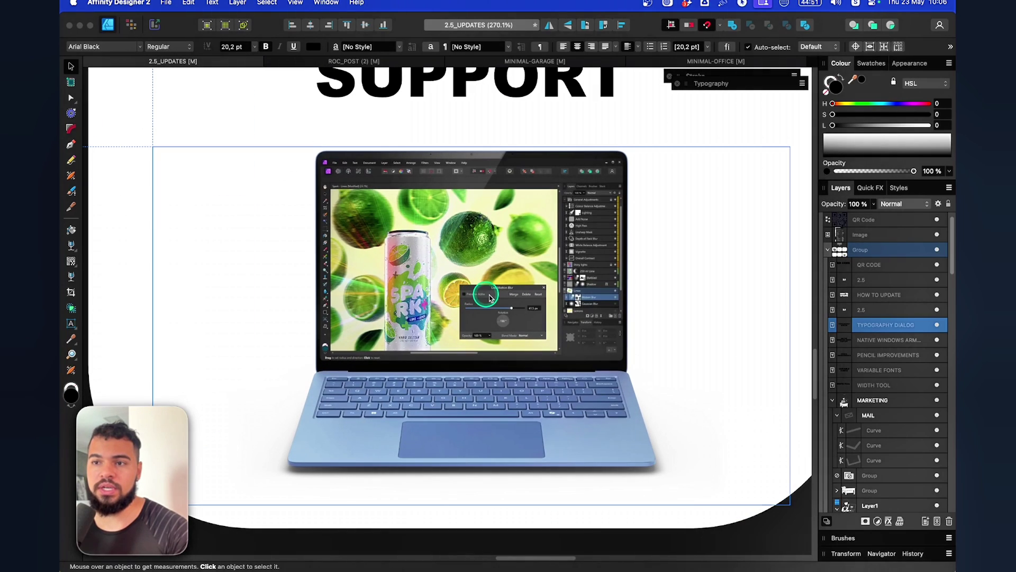
pyautogui.scroll(2, 508, 279)
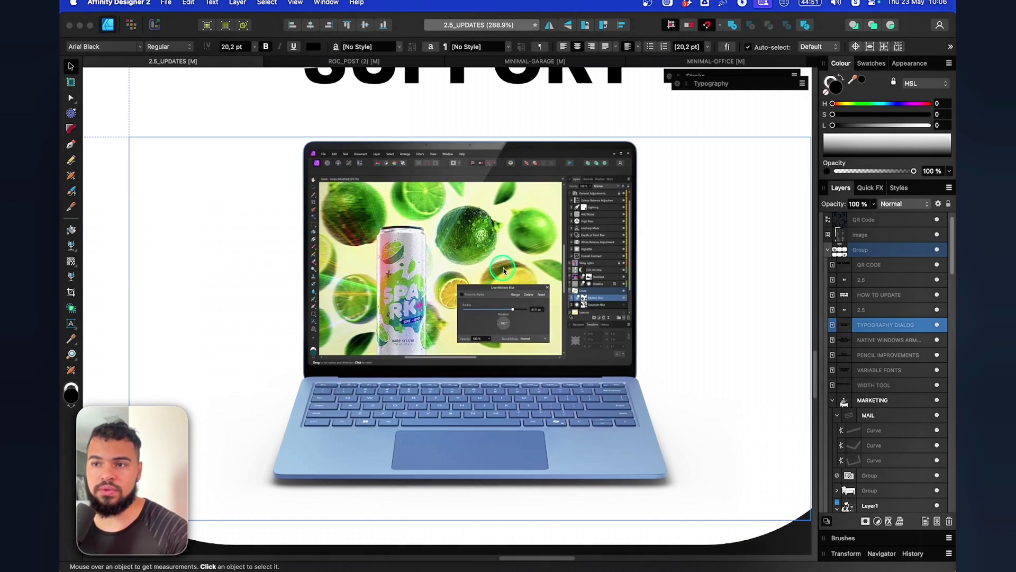
pyautogui.scroll(3, 490, 291)
pyautogui.scroll(-3, 487, 326)
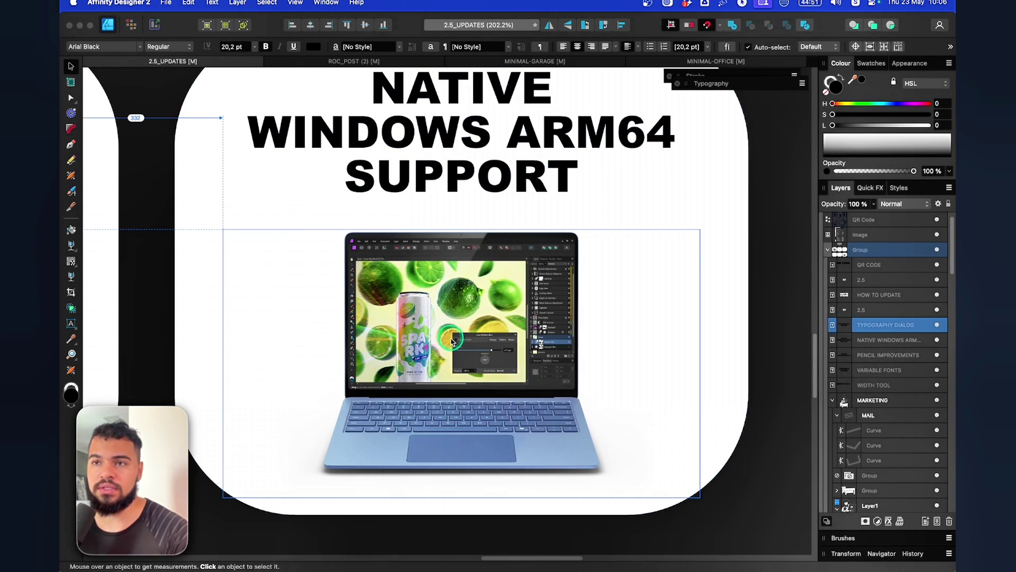
pyautogui.scroll(2, 453, 317)
pyautogui.scroll(1, 453, 317)
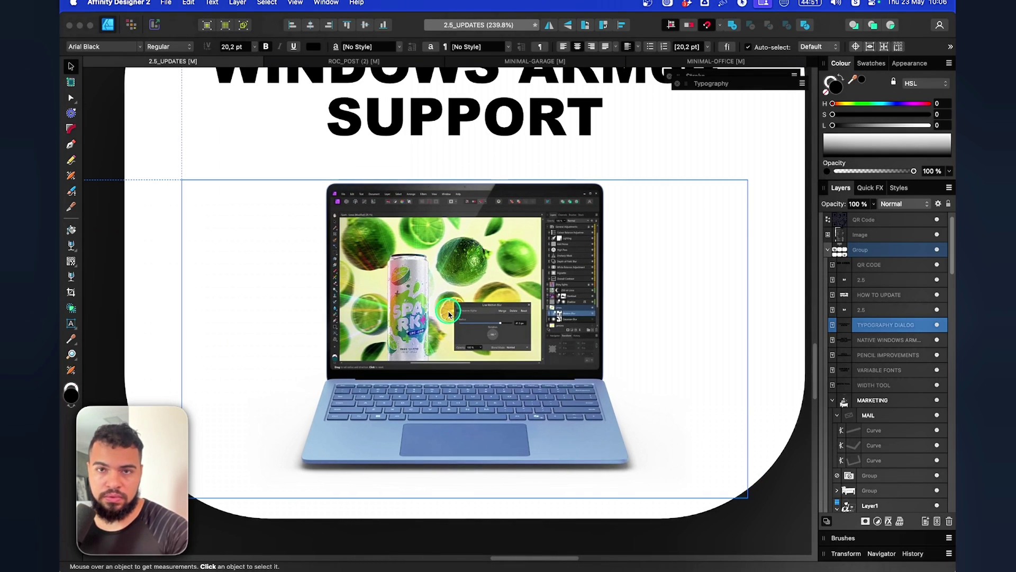
pyautogui.scroll(-1, 448, 315)
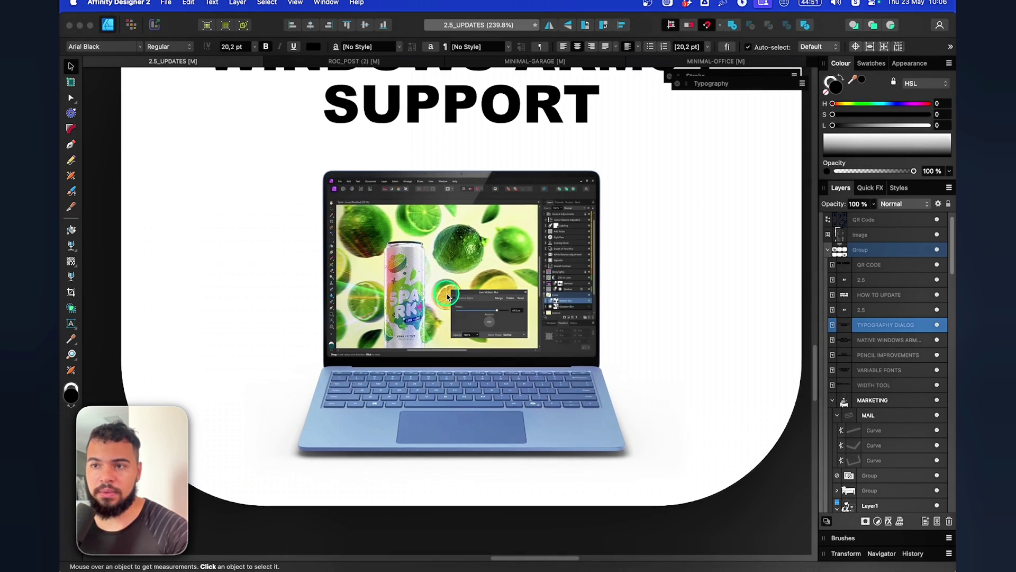
pyautogui.scroll(2, 458, 302)
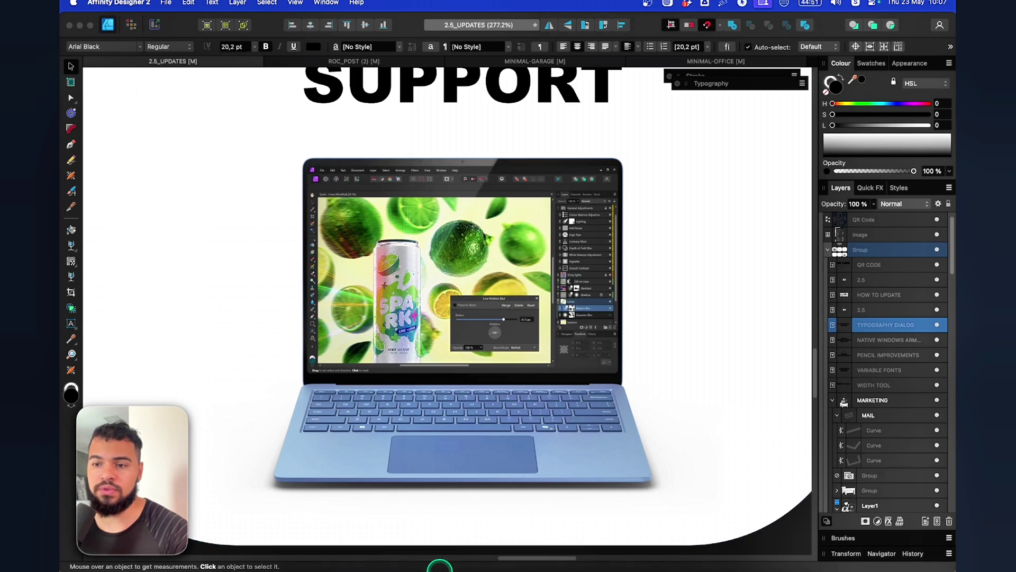
# Switch to Chrome's 'What's new in Affinity?' page and expand the 2.5 Other improvements section.
pyautogui.moveTo(430, 550)
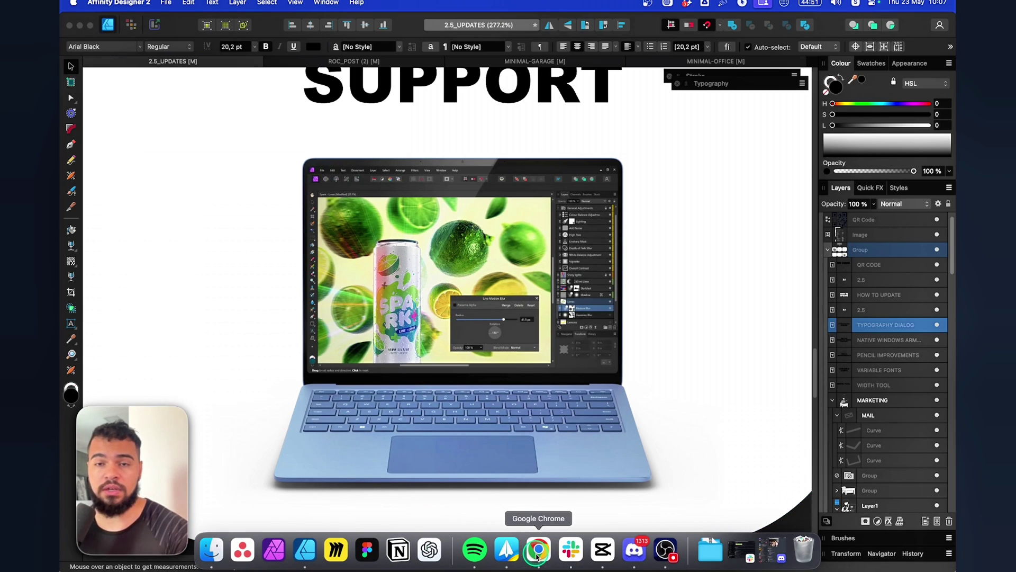
pyautogui.click(537, 550)
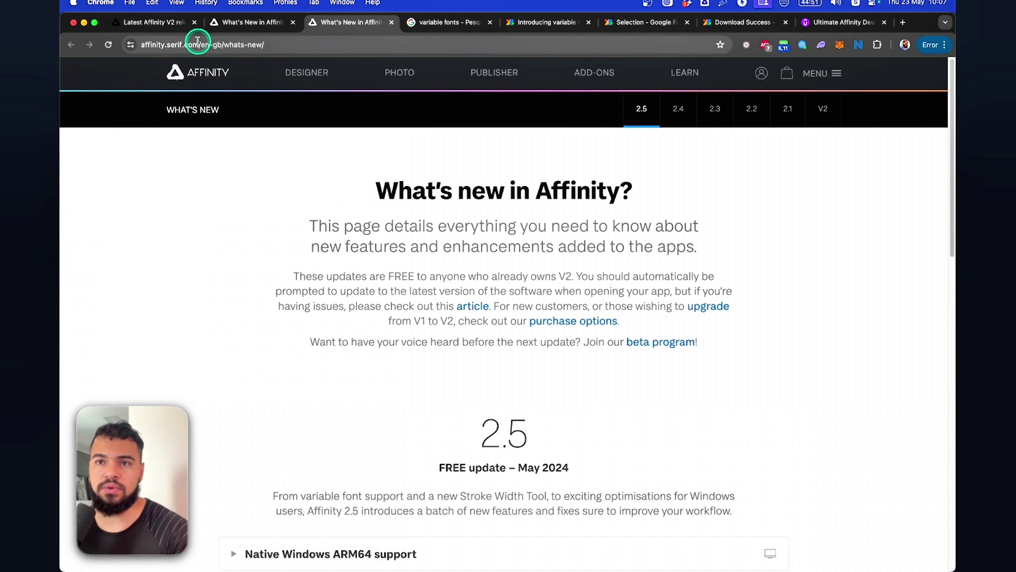
pyautogui.scroll(-7, 402, 283)
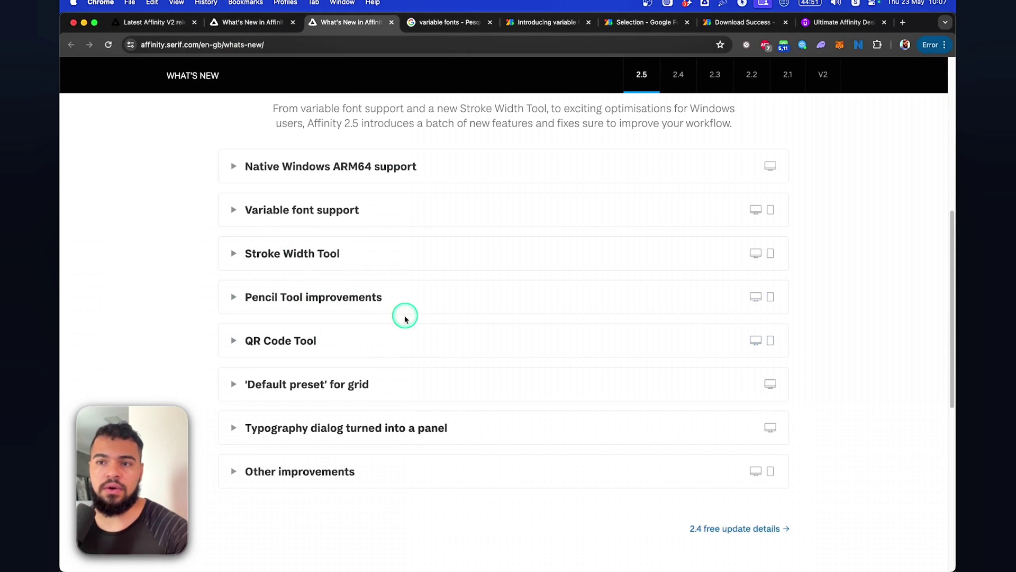
pyautogui.click(315, 473)
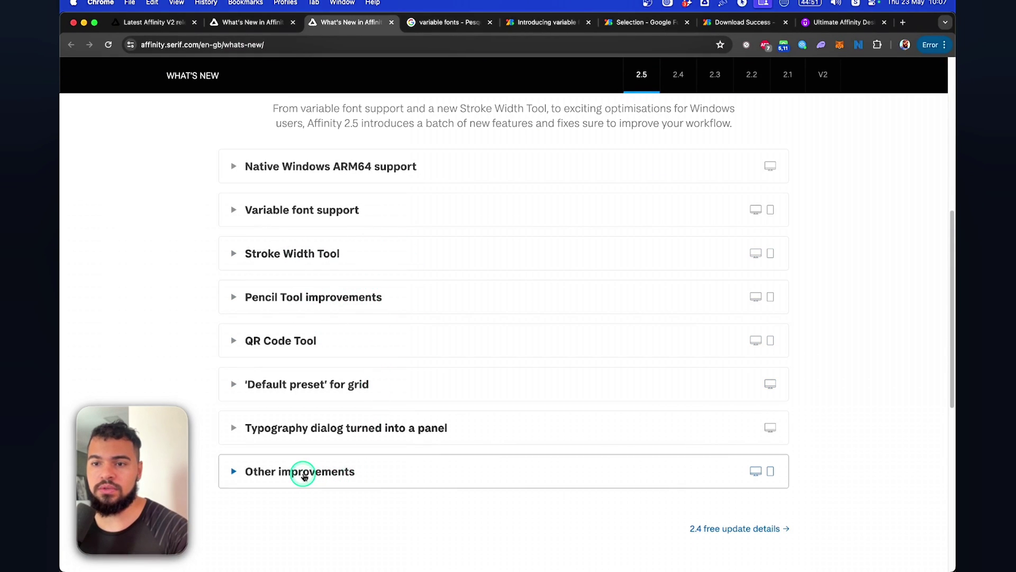
pyautogui.scroll(-5, 376, 445)
pyautogui.scroll(4, 410, 465)
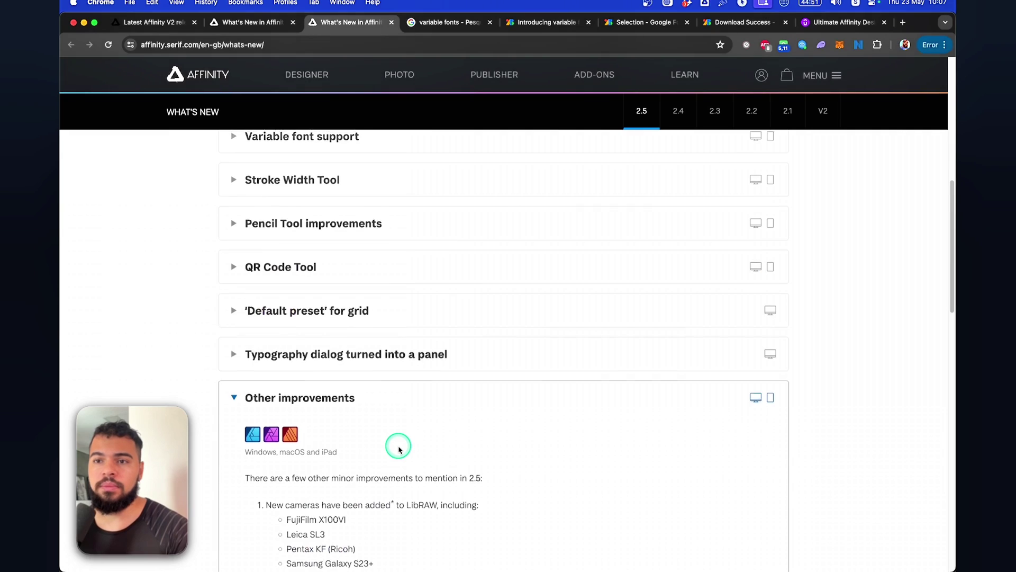
pyautogui.scroll(2, 405, 440)
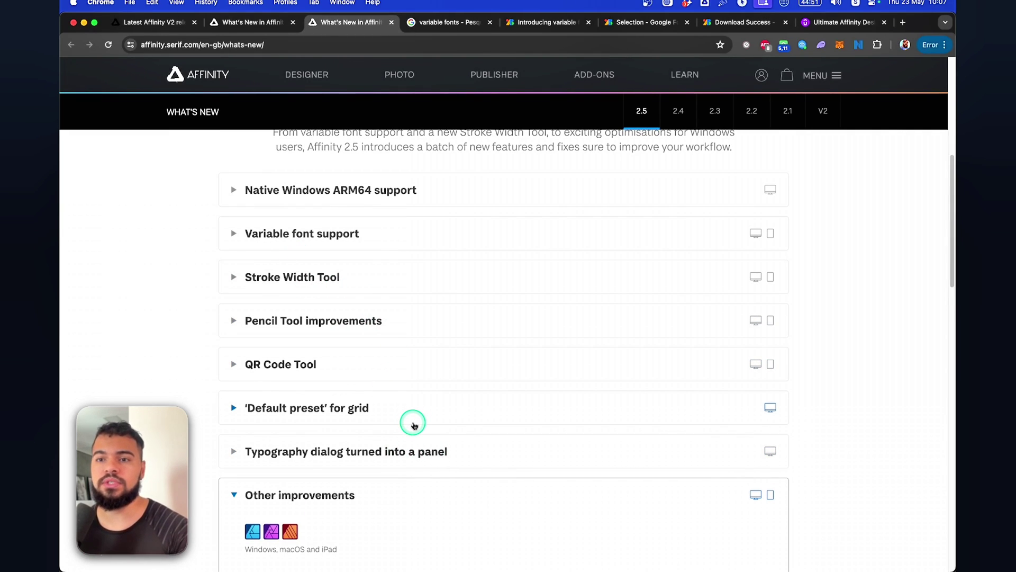
pyautogui.scroll(5, 414, 428)
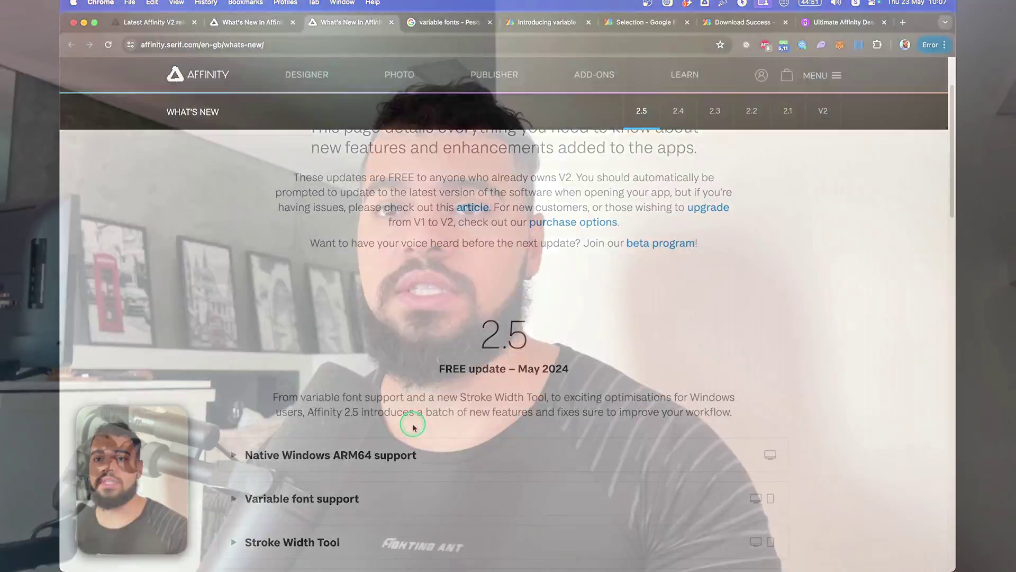